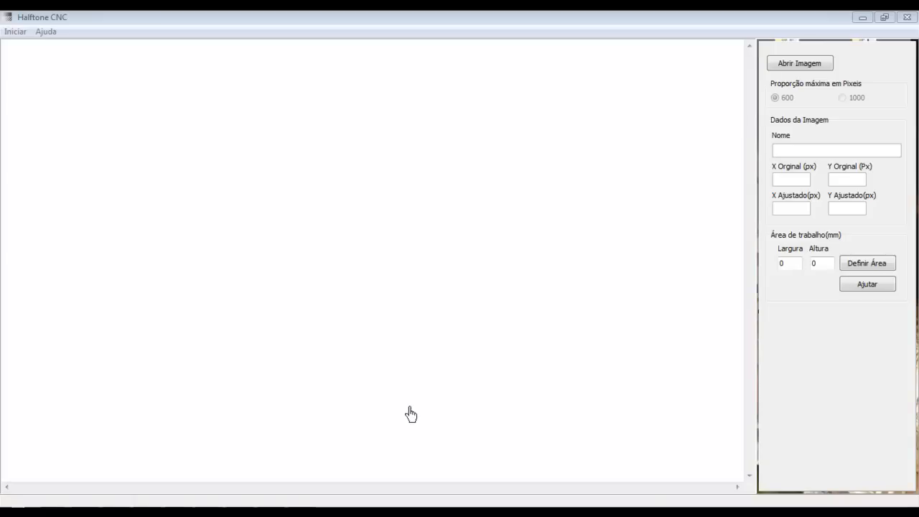
click(792, 66)
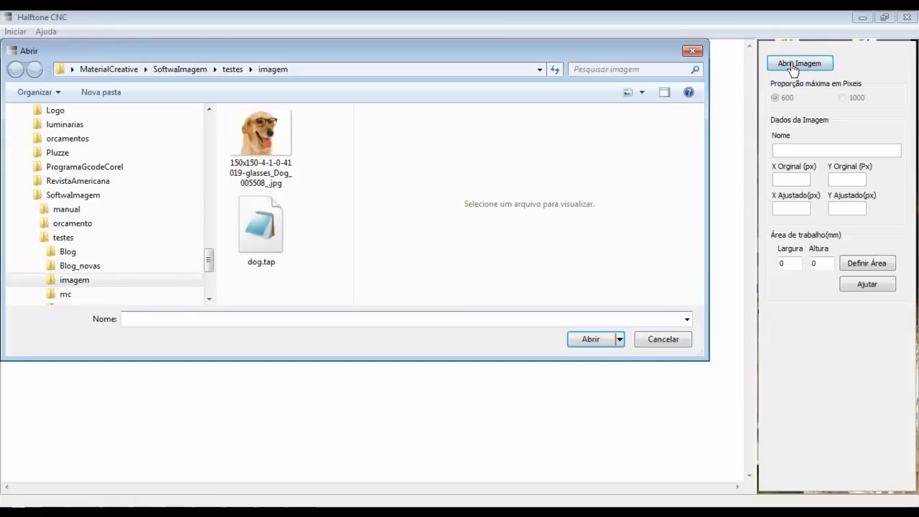
click(246, 154)
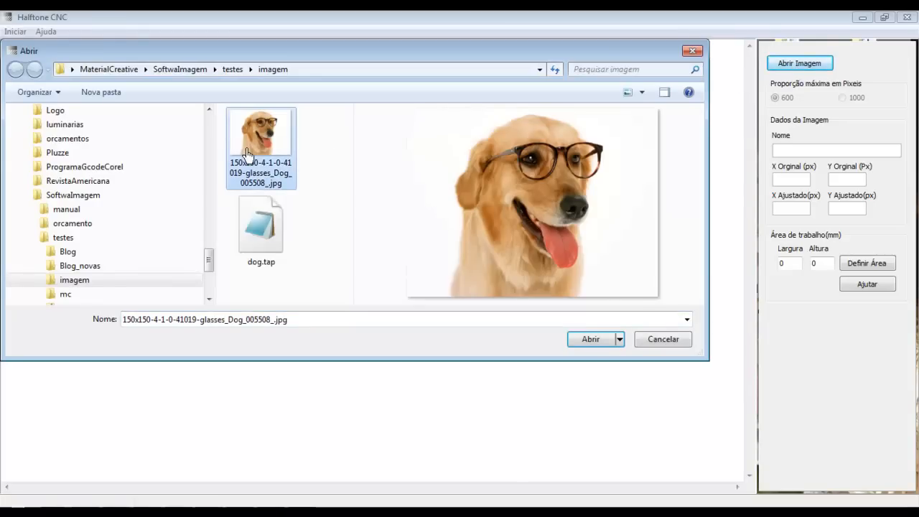
click(589, 337)
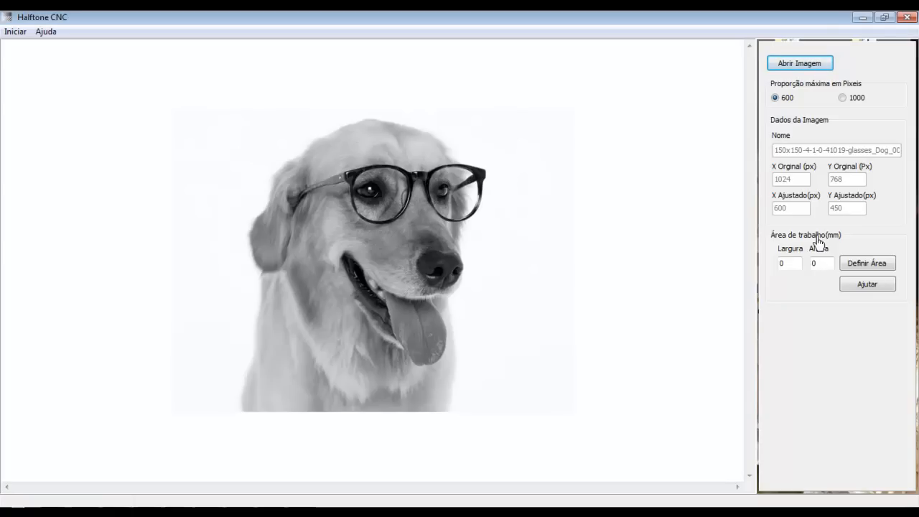
Step: Define a work area 600 mm wide and 700 mm high on the dog image
click(788, 265)
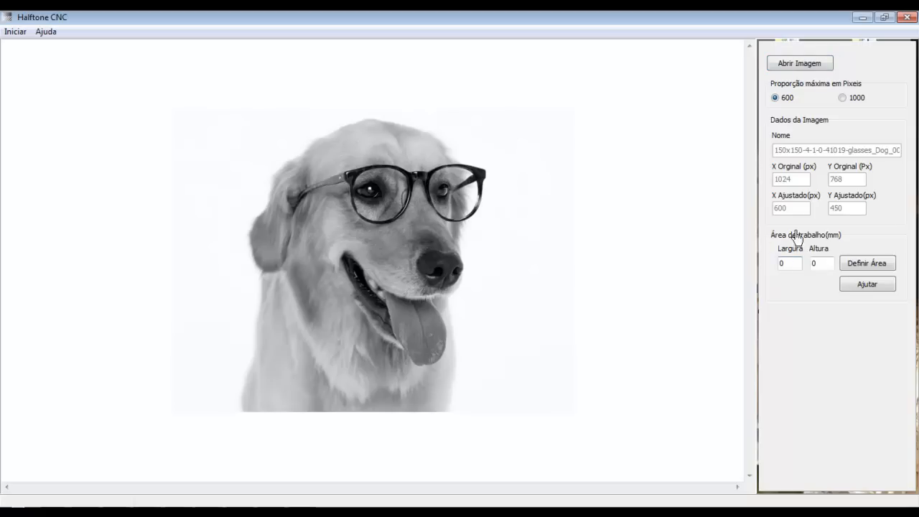
double_click(800, 271)
text(600)
key(Tab)
text(700)
click(869, 264)
Step: Position the work-area frame over the dog and crop the image to it, accepting the change of dimensions
drag(273, 283, 336, 287)
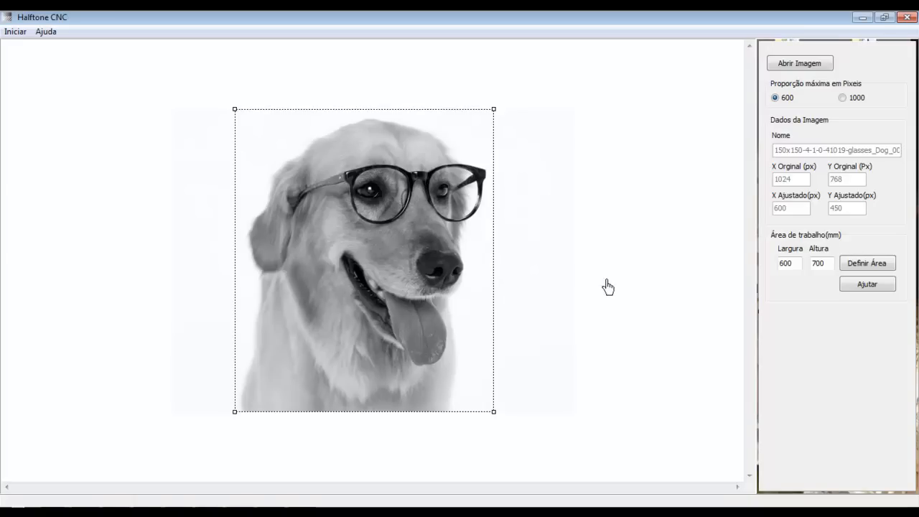
click(358, 285)
click(865, 286)
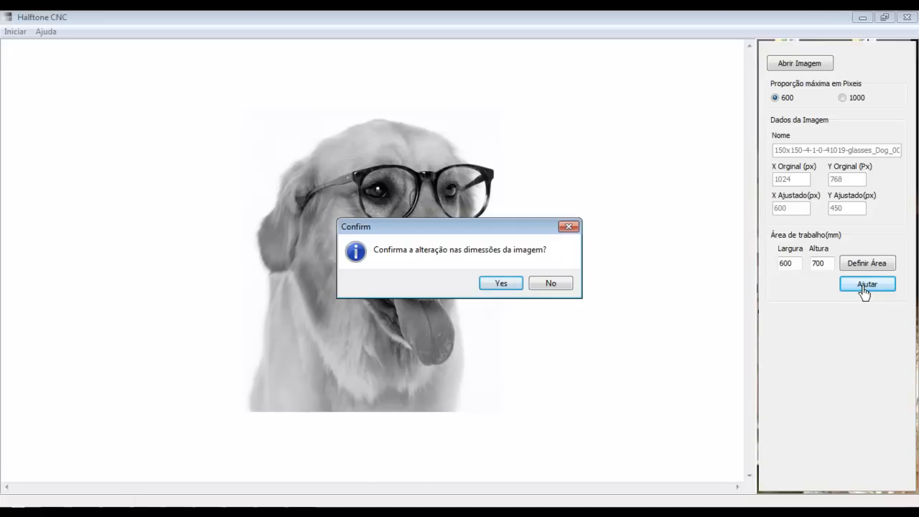
click(498, 283)
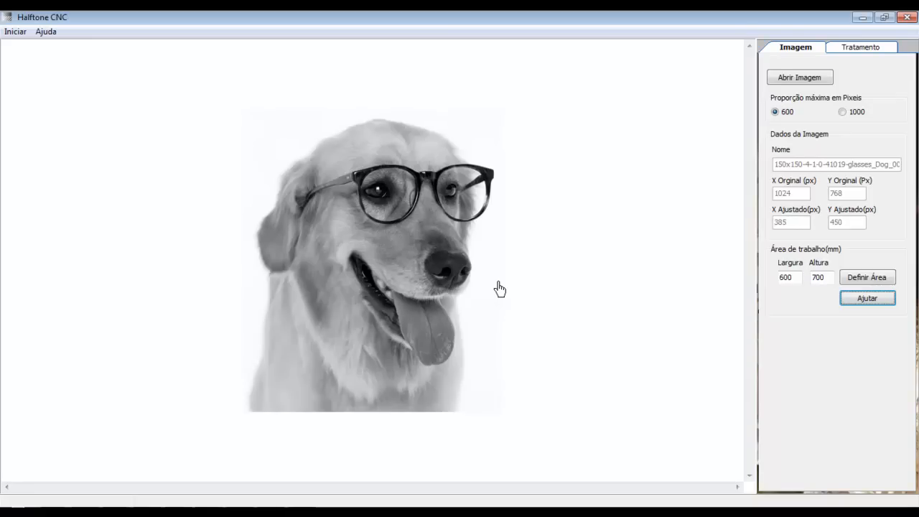
Step: Try contrast -7, brightness 5 and gamma 1,26 in the image treatment settings and restore the original image
click(861, 49)
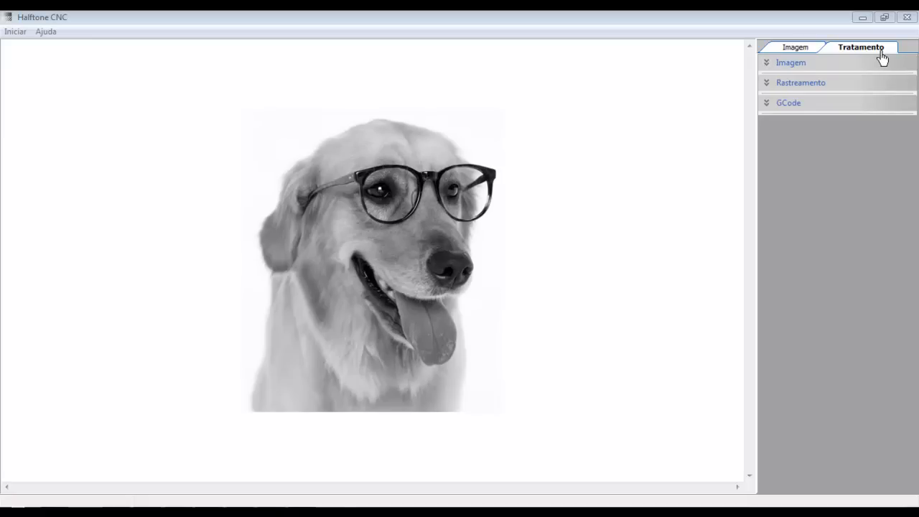
click(790, 64)
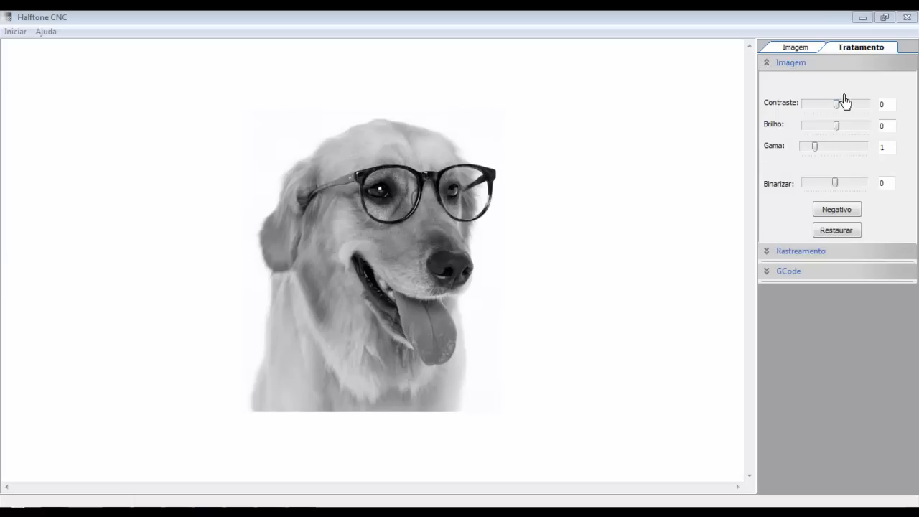
drag(836, 109, 823, 156)
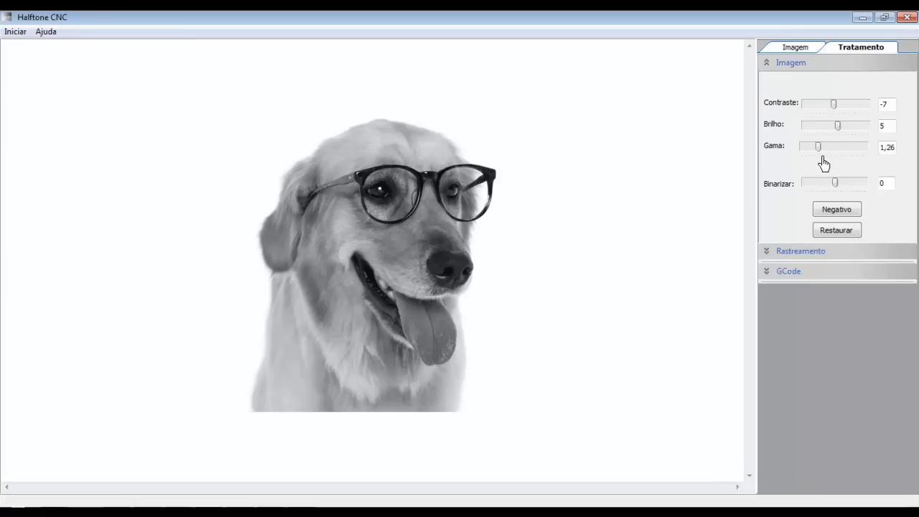
click(837, 230)
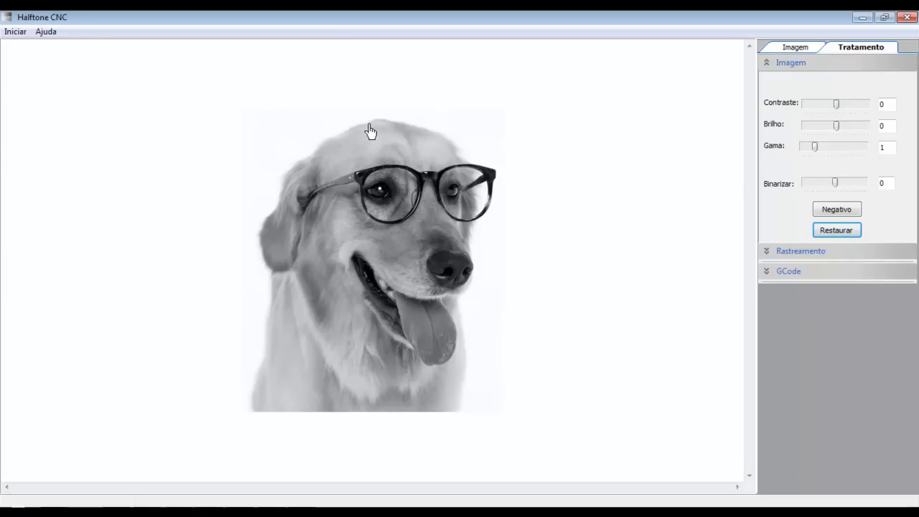
Step: Try binarizing the image at 115 and inverting it to a negative, restoring the original after each
mouse_move(836, 188)
mouse_down()
mouse_move(823, 185)
mouse_move(839, 189)
mouse_move(831, 190)
mouse_up()
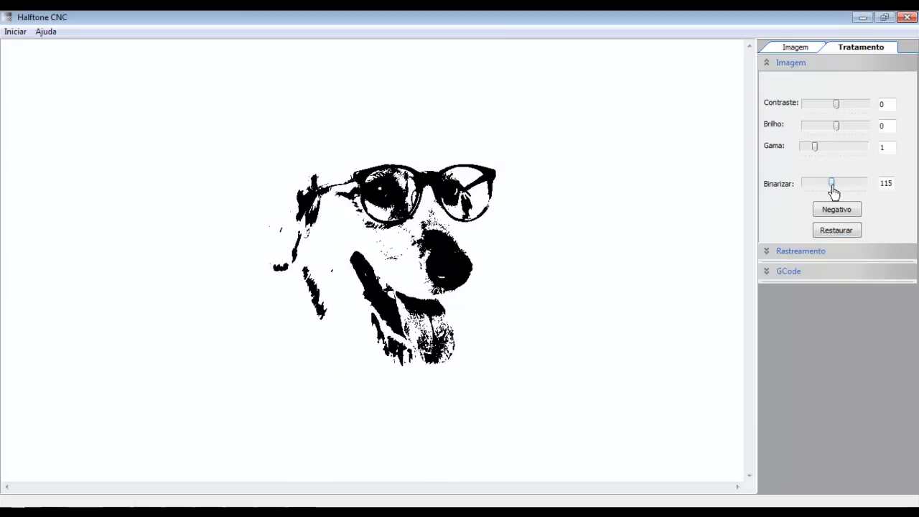
click(834, 231)
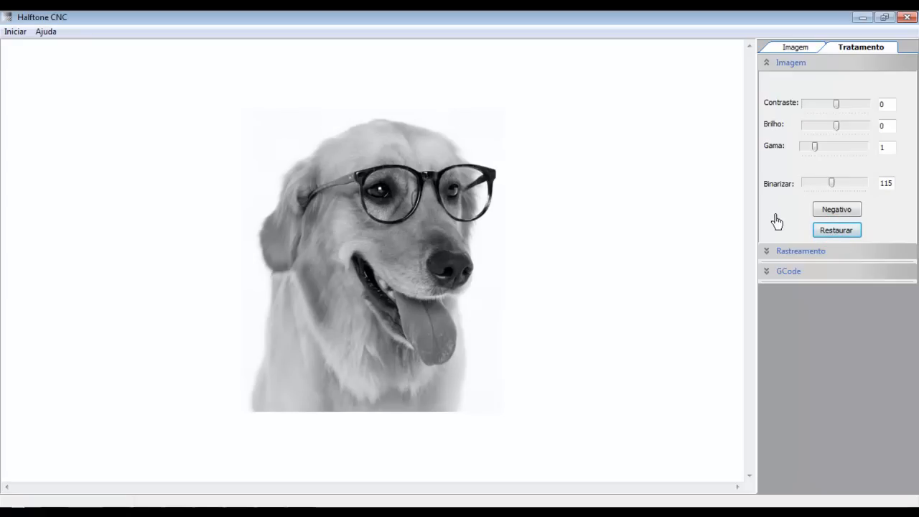
click(838, 212)
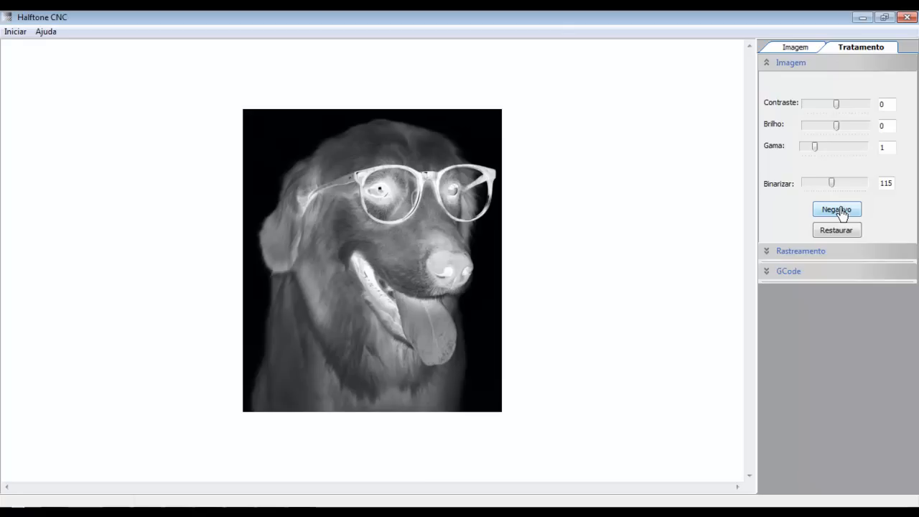
click(836, 234)
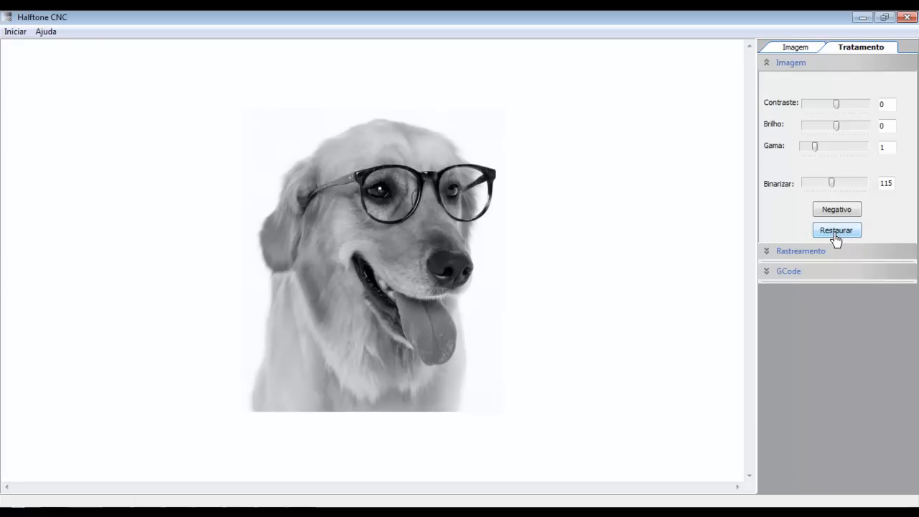
Step: Process the halftone with tool D 3, h 3, d 0 mm and 3 tones, and inspect the dots around the mouth
click(799, 251)
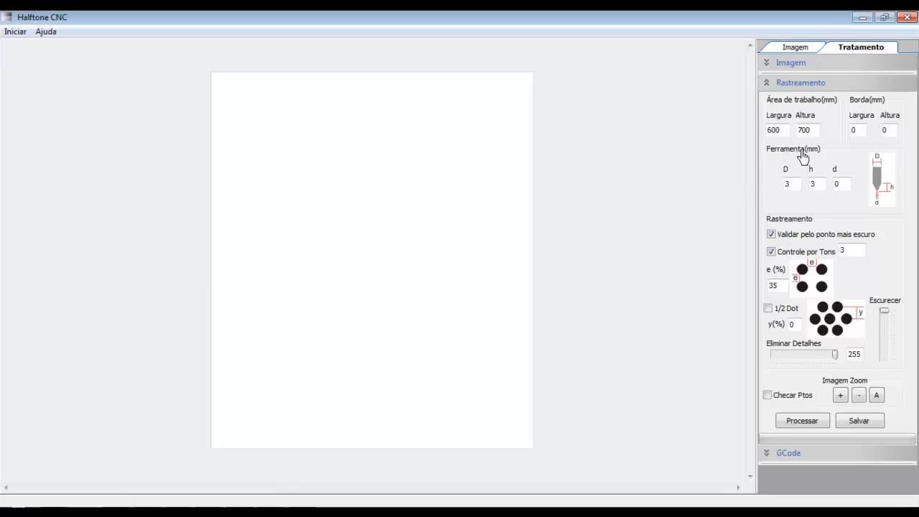
double_click(793, 185)
double_click(822, 190)
click(841, 184)
click(771, 237)
click(851, 253)
click(803, 422)
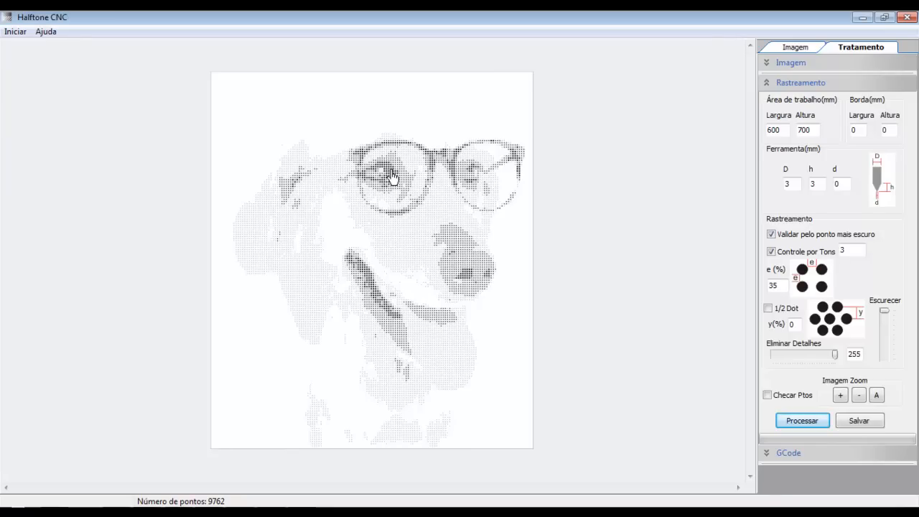
click(366, 189)
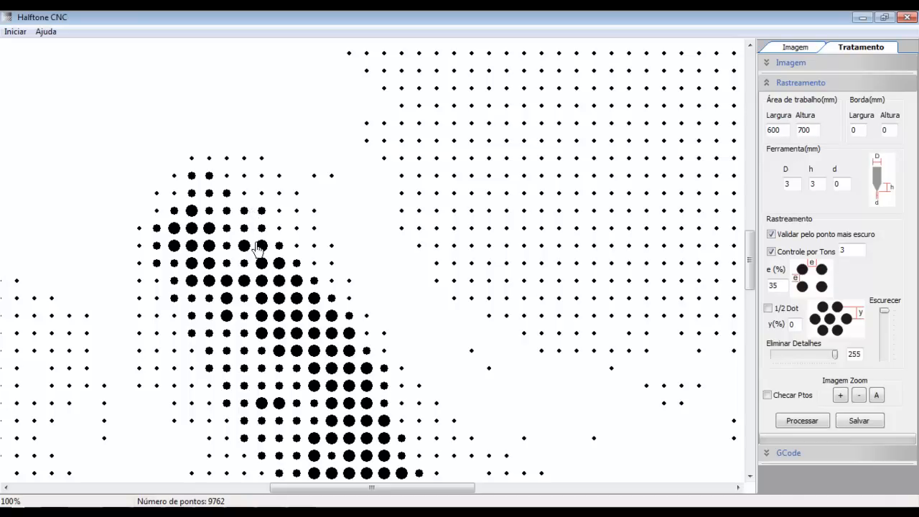
click(875, 396)
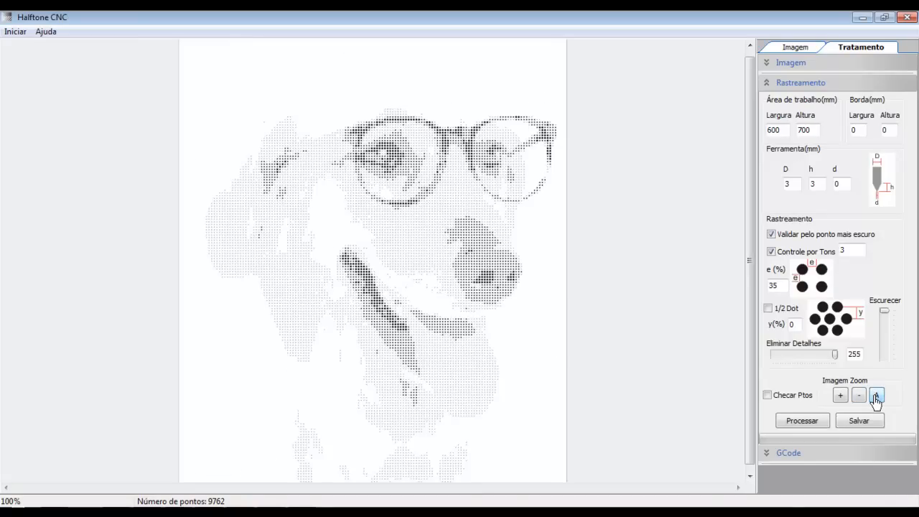
Step: Set the tone control to 6, reprocess the halftone and examine the dots around the mouth up close
double_click(857, 250)
click(813, 423)
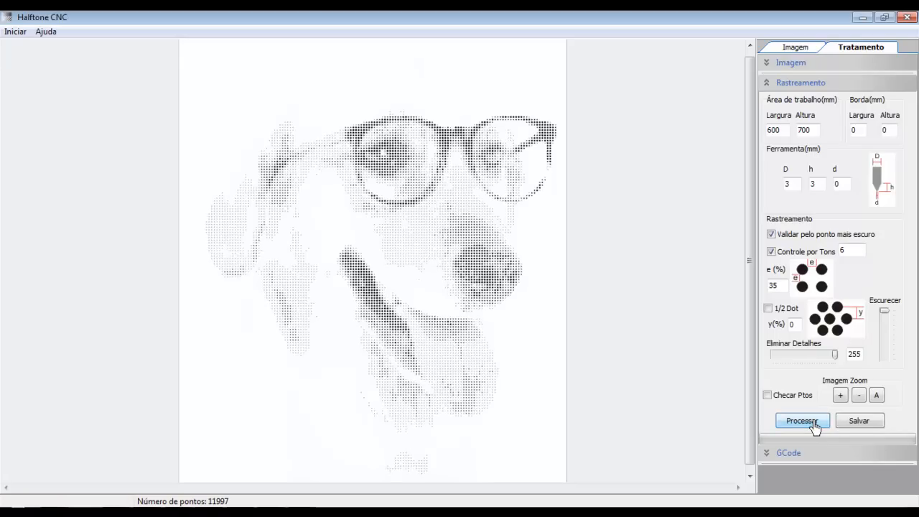
click(399, 241)
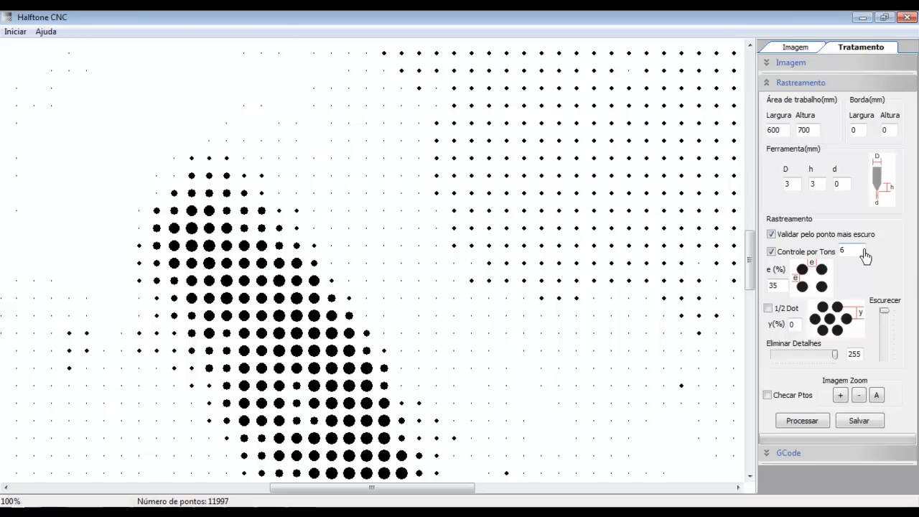
click(876, 396)
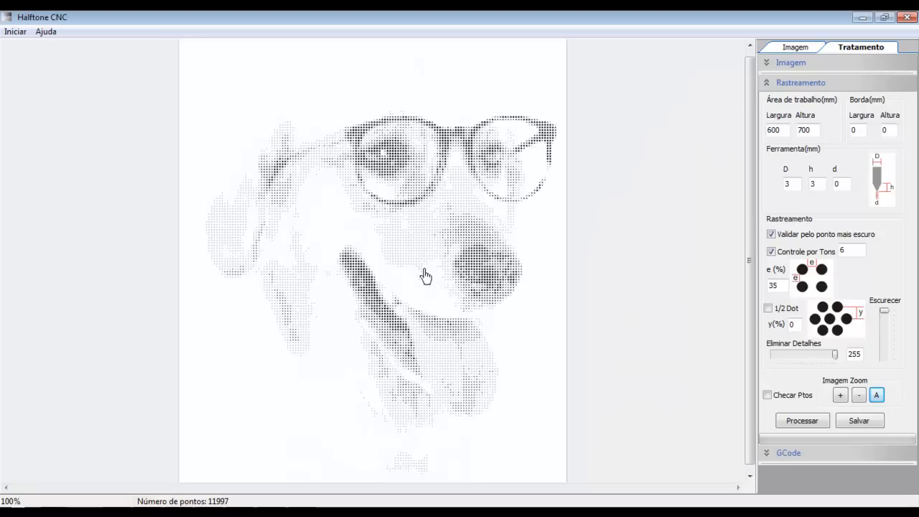
Step: Set the image gamma to 1,32 and reprocess the halftone
click(777, 64)
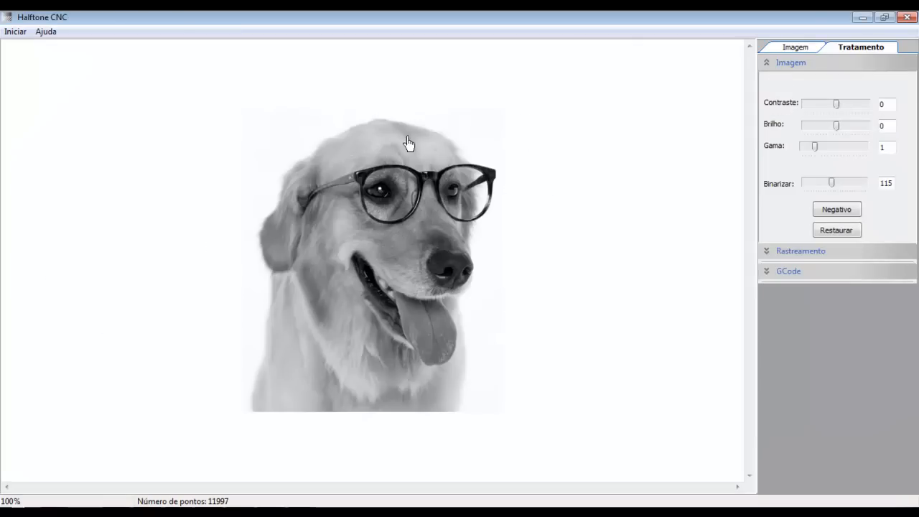
drag(813, 145, 818, 146)
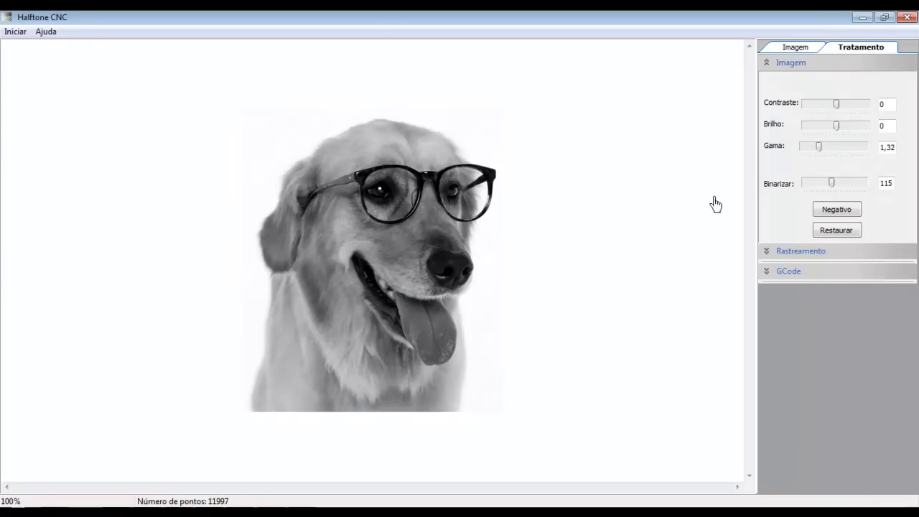
click(799, 251)
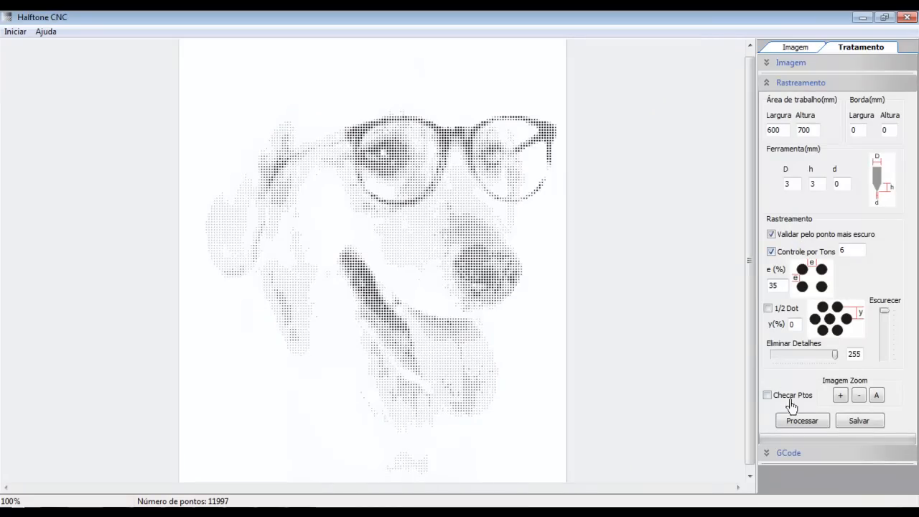
click(802, 421)
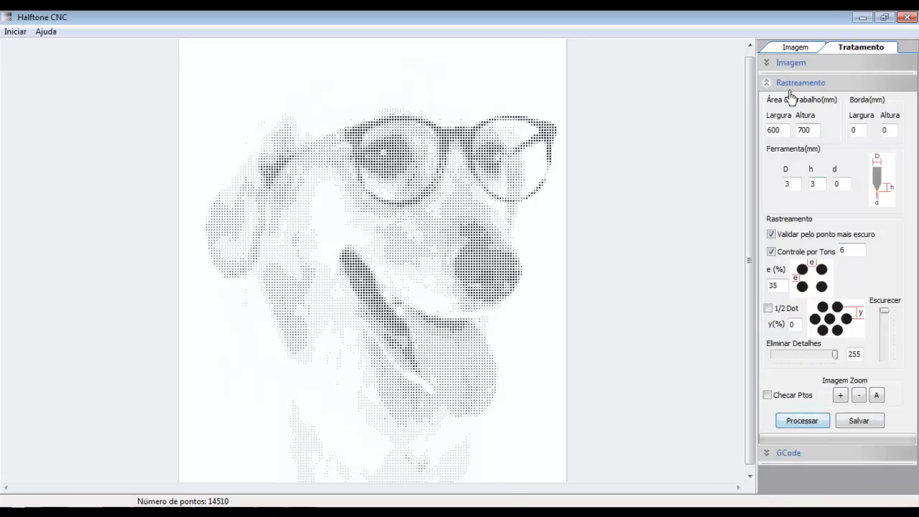
Step: Raise the image gamma to 2,11 and reprocess the halftone
click(788, 62)
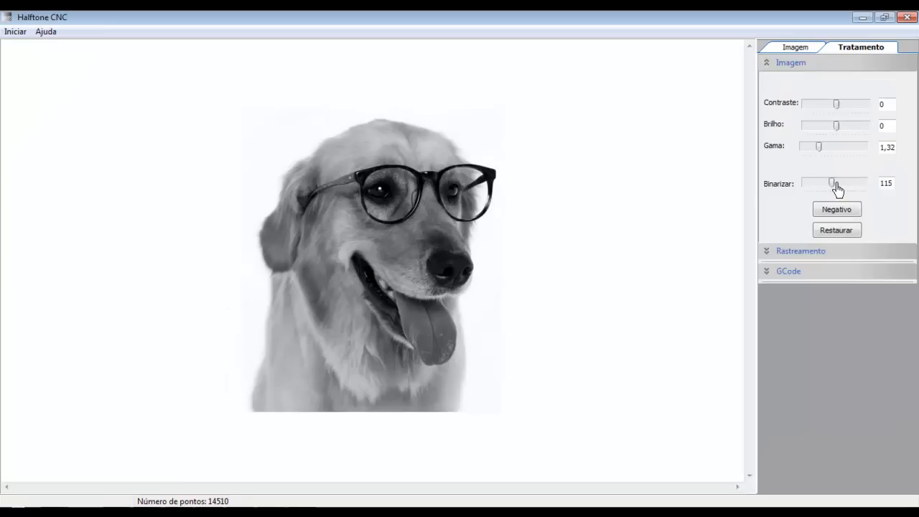
drag(819, 147, 828, 147)
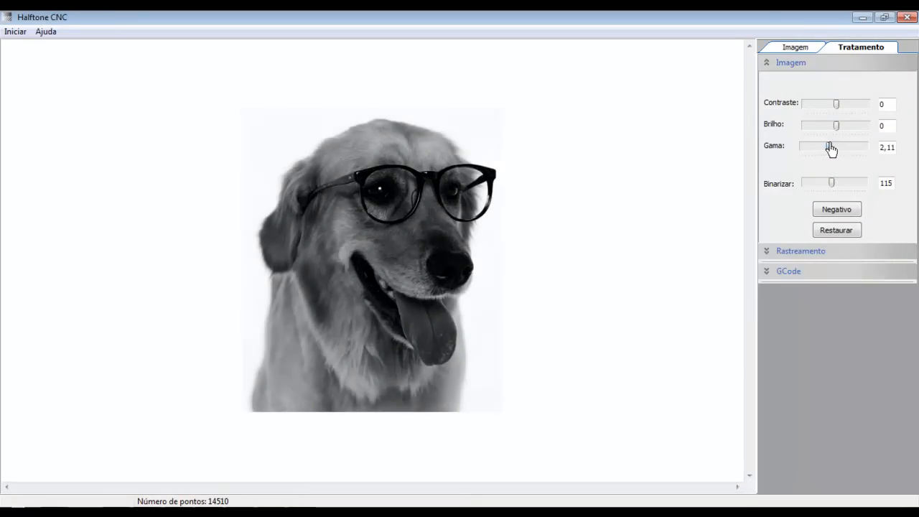
click(797, 253)
click(794, 423)
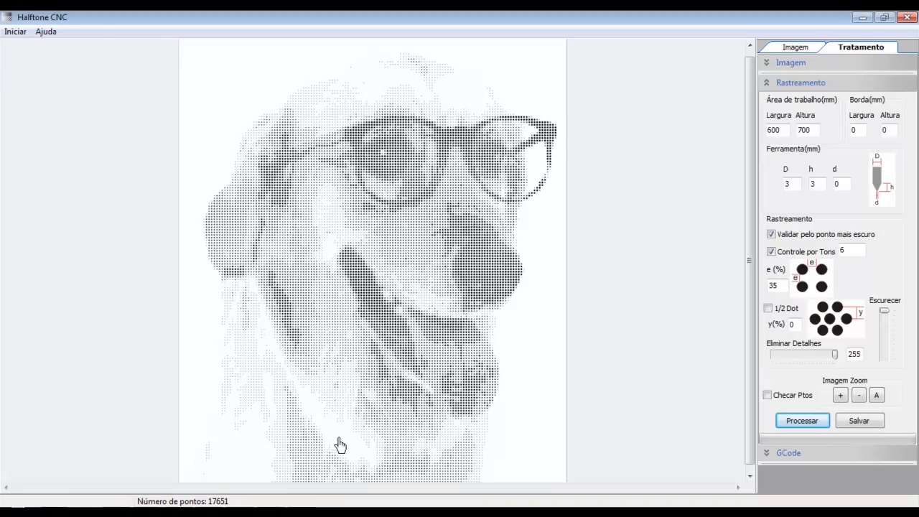
Step: Lower the image gamma to 1,63 and reprocess the halftone
click(789, 63)
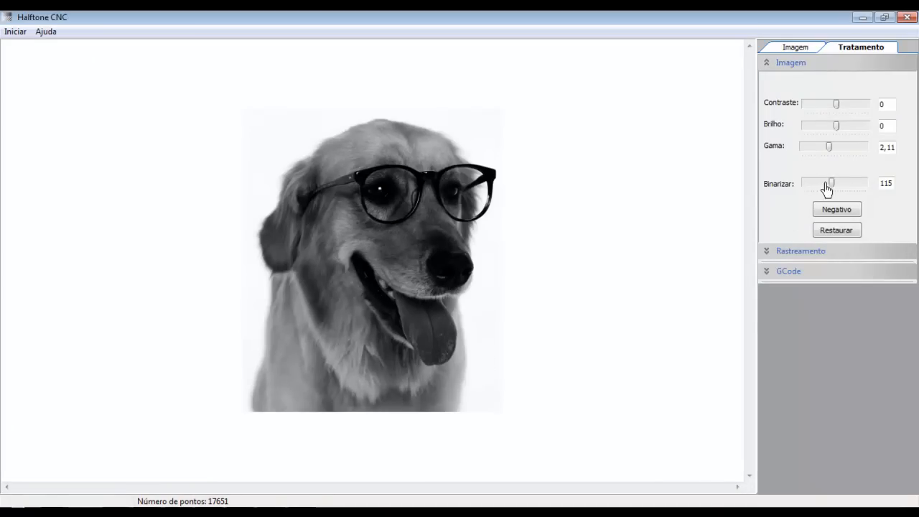
mouse_move(829, 147)
mouse_down()
mouse_move(858, 151)
mouse_move(823, 154)
mouse_up()
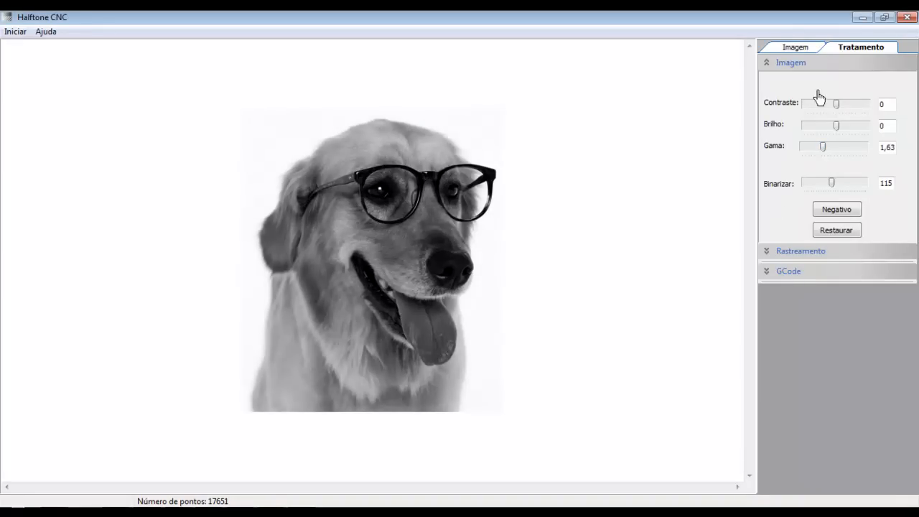
click(800, 252)
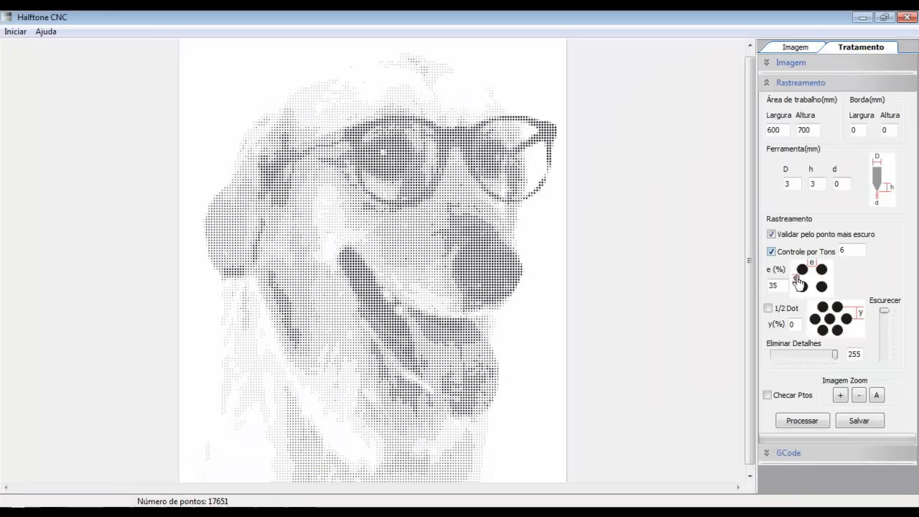
click(795, 419)
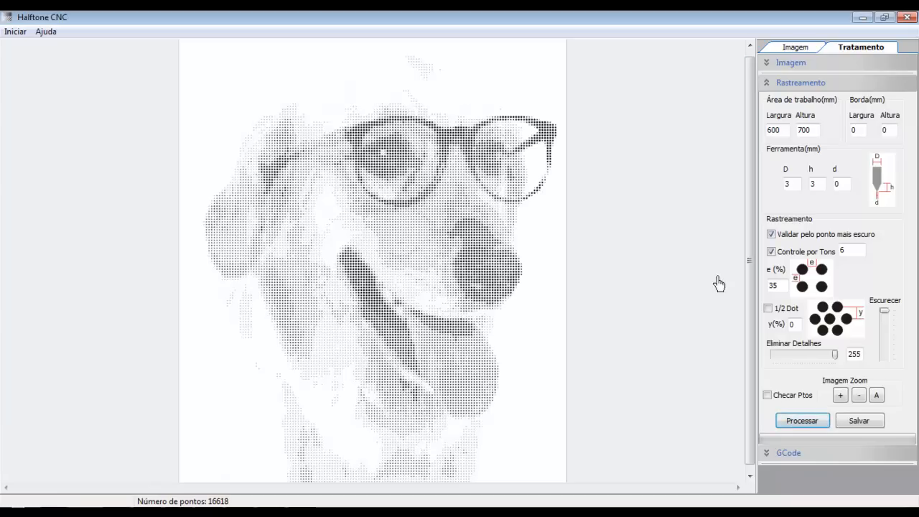
Step: Turn off the control by tones, set the tool diameter D to 6 mm and reprocess the halftone
double_click(850, 255)
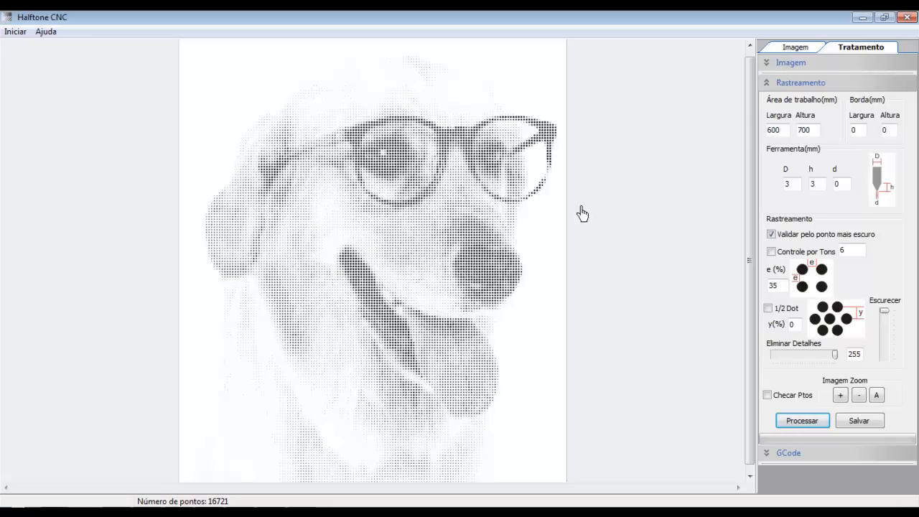
click(790, 188)
text(6)
click(798, 424)
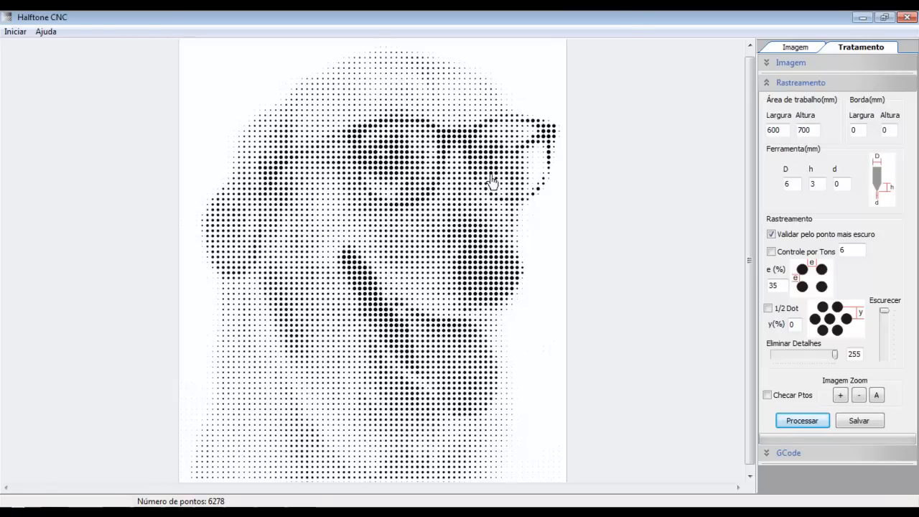
click(775, 65)
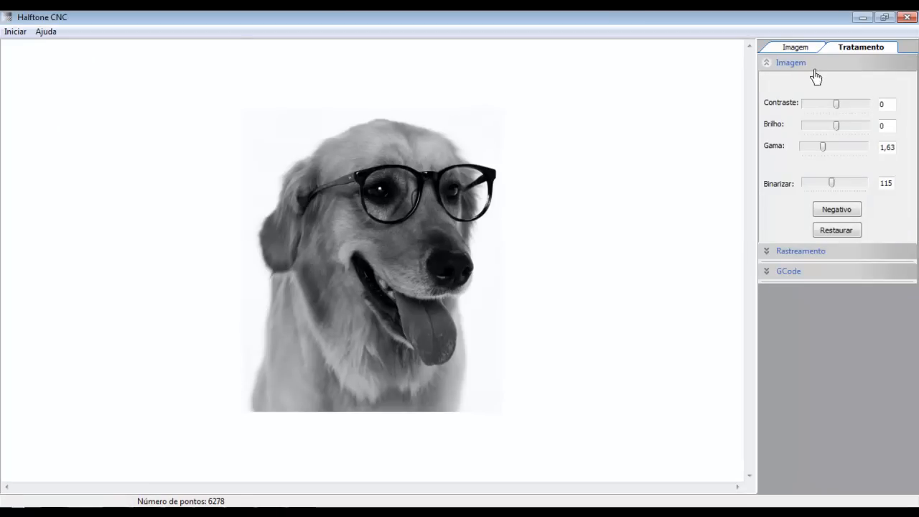
click(795, 253)
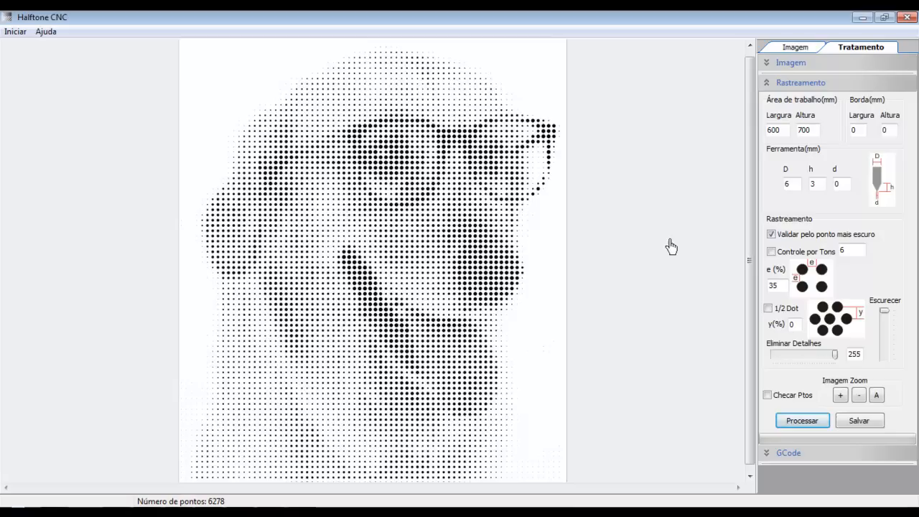
click(814, 183)
text(3)
click(798, 184)
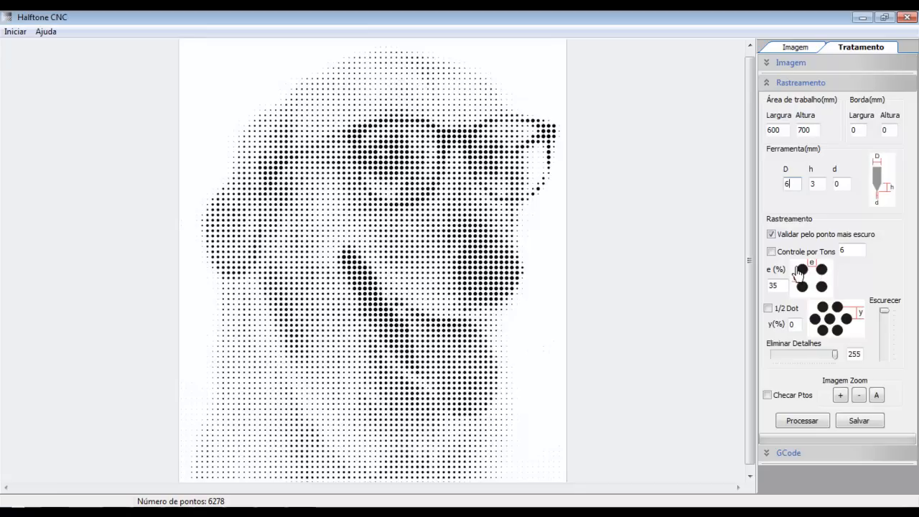
Step: Set the dot spacing e to 15 % and reprocess the halftone
click(372, 291)
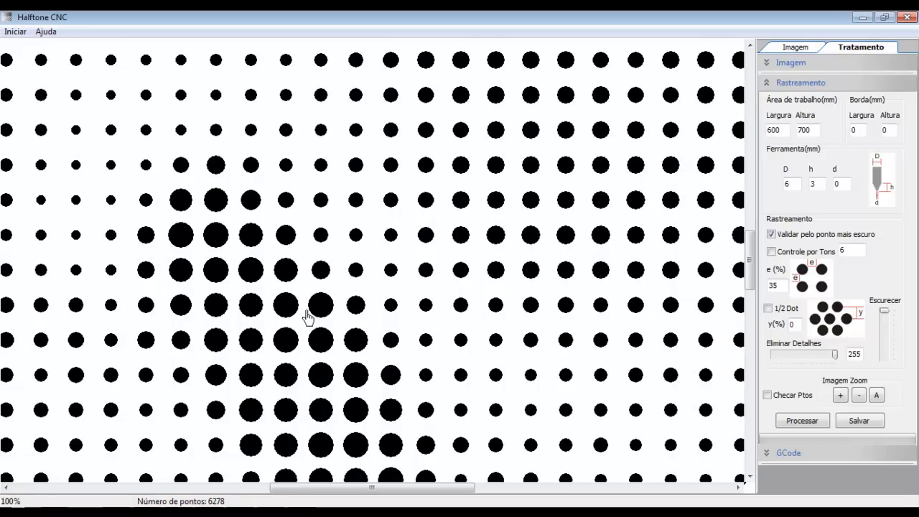
double_click(785, 284)
text(1)
click(794, 422)
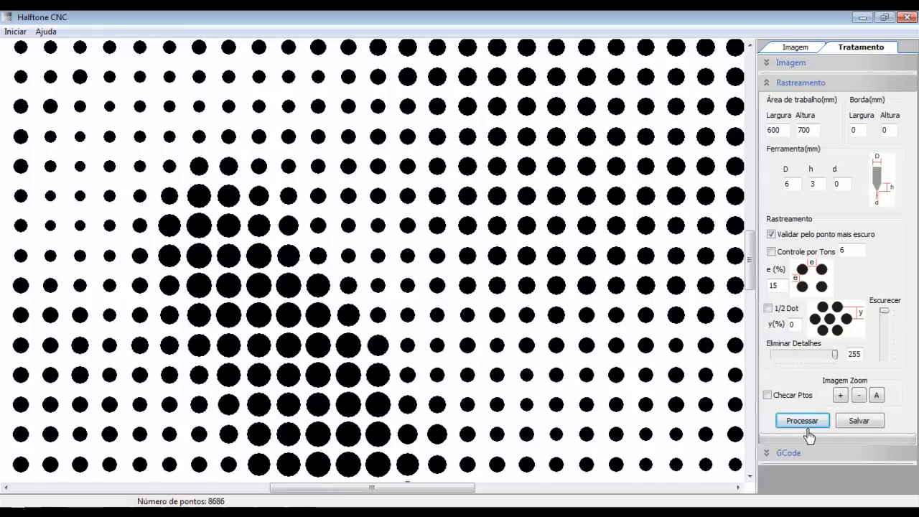
click(876, 396)
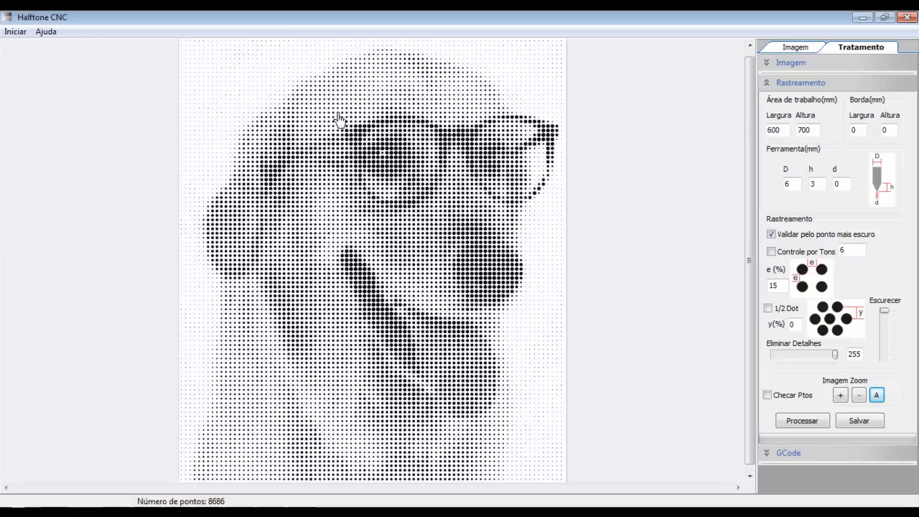
Step: Turn on the 1/2 Dot staggered layout, set y to 15 % and reprocess the halftone
click(388, 179)
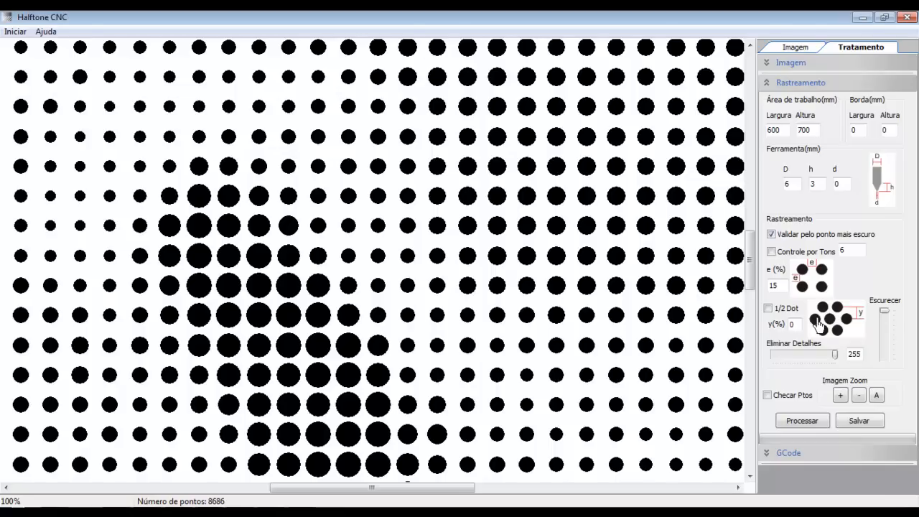
click(767, 308)
click(804, 420)
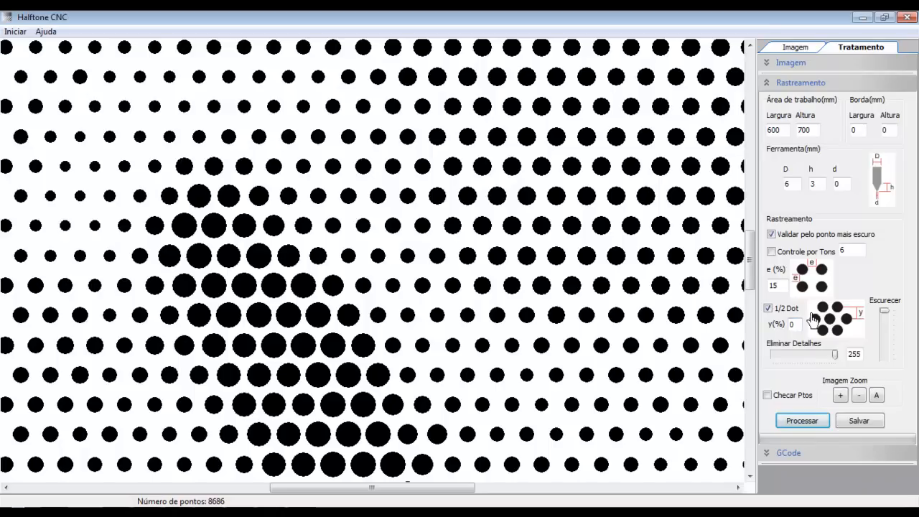
double_click(798, 323)
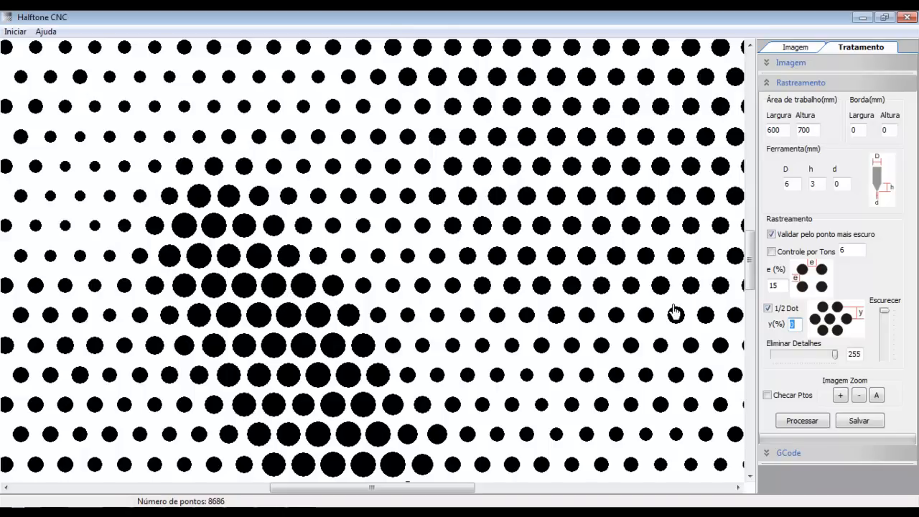
text(15)
click(799, 422)
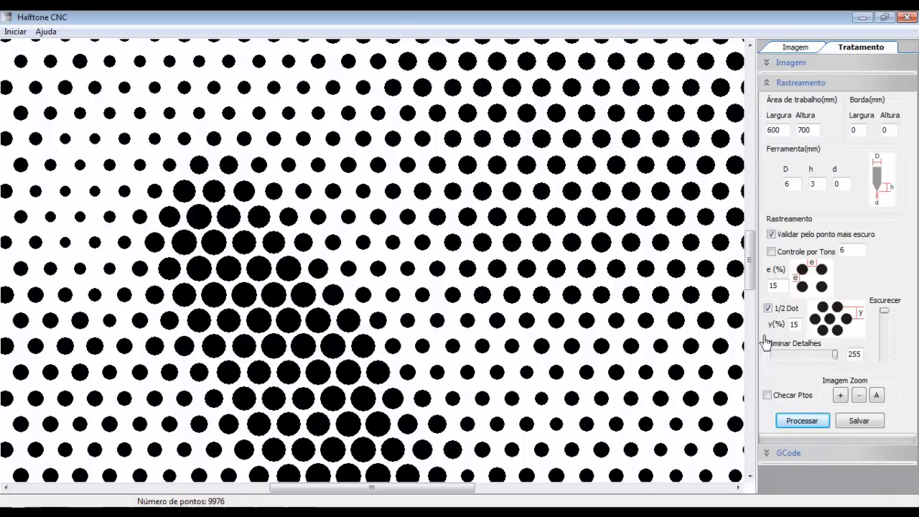
Step: Raise the row compression y to 20 % and reprocess the halftone
double_click(794, 323)
text(20)
click(801, 422)
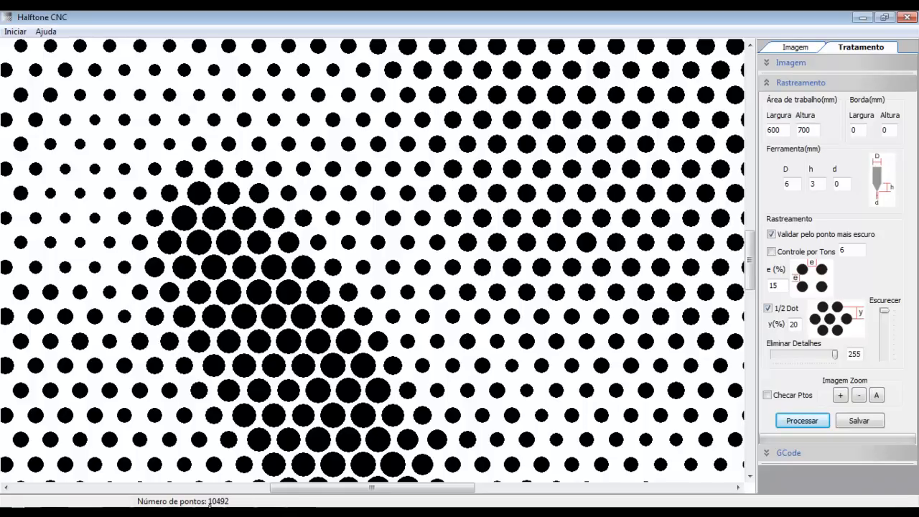
Step: Compare the pattern without and with 1/2 Dot by turning it off and on, reprocessing each time
click(768, 308)
click(805, 419)
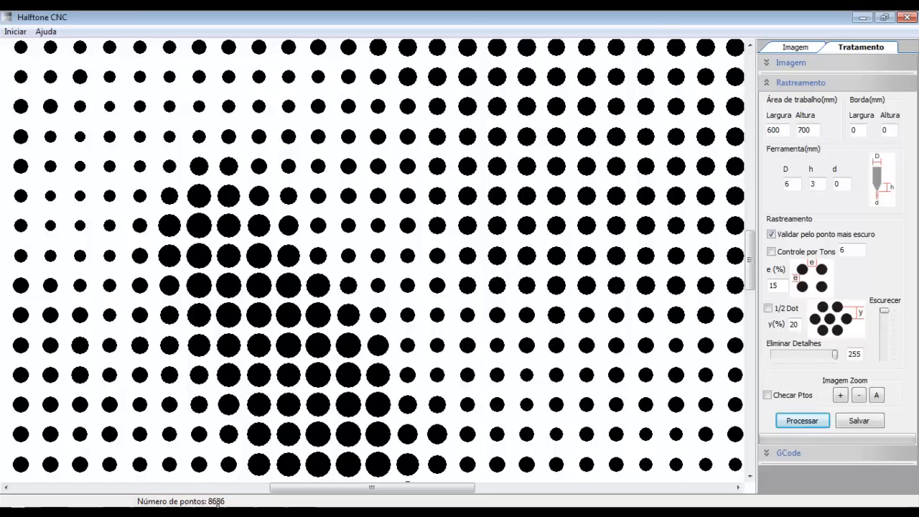
click(769, 309)
click(804, 424)
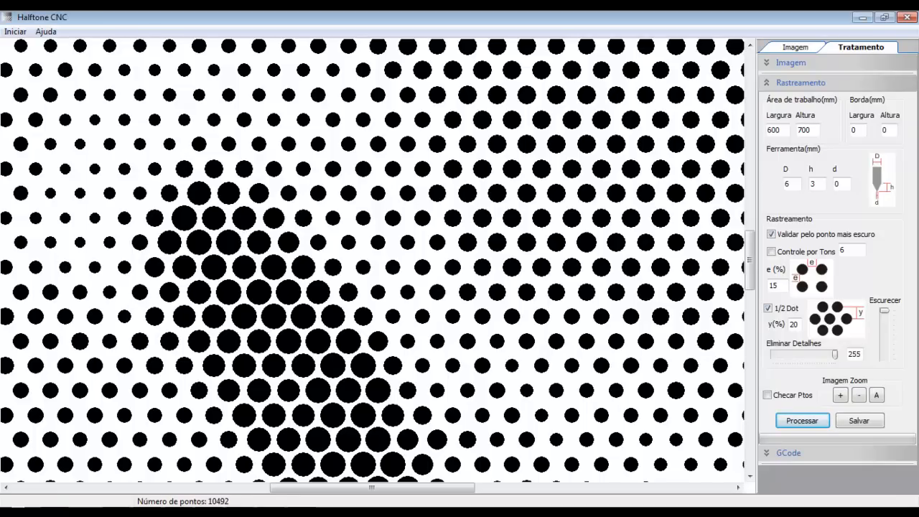
click(875, 394)
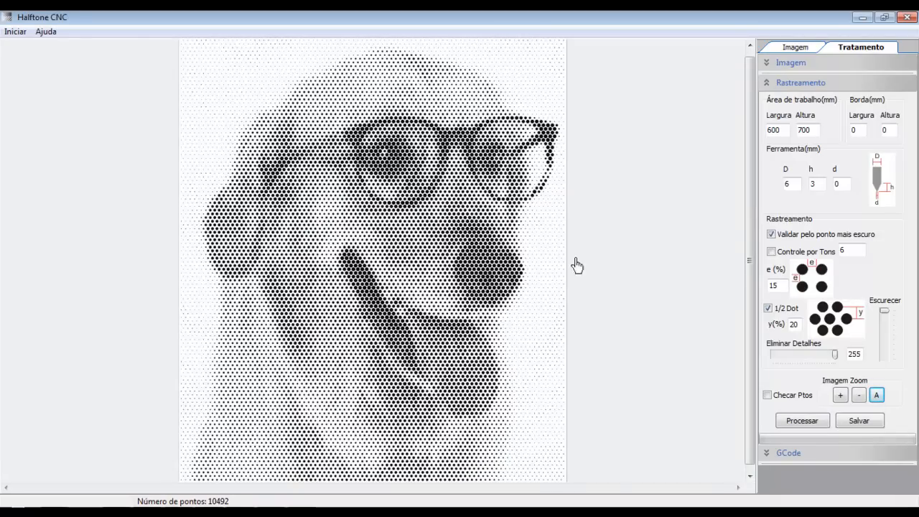
Step: Turn off 1/2 Dot, set the dot spacing e back to 35 % and reprocess the halftone
click(769, 309)
click(799, 420)
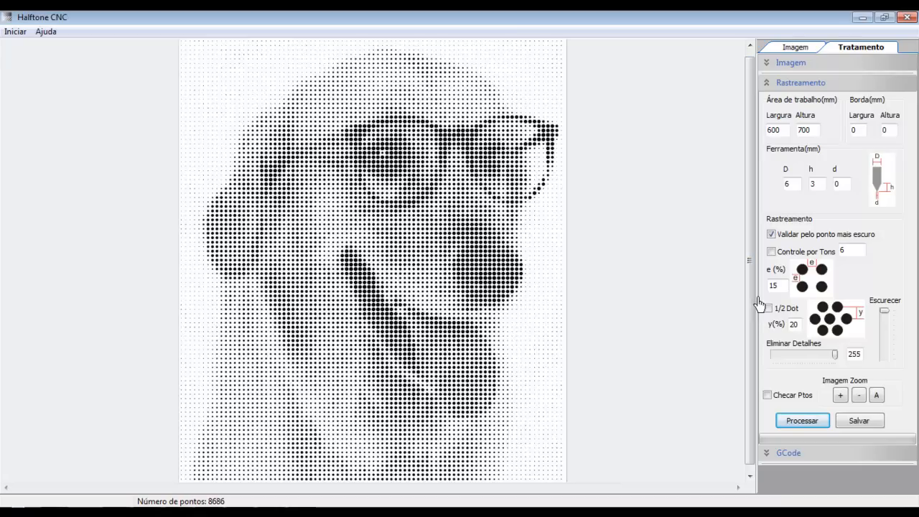
click(781, 285)
double_click(781, 285)
text(35)
click(801, 422)
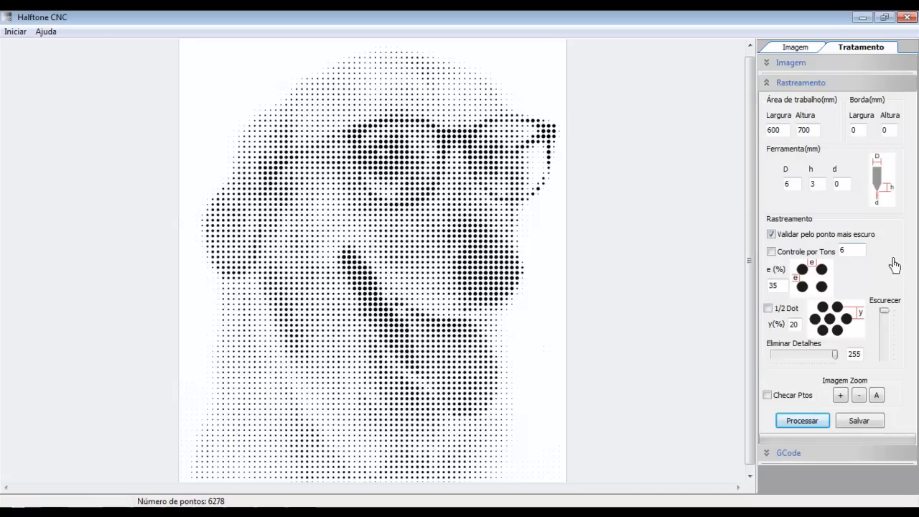
Step: Raise the Escurecer darkening level to about mid-range and reprocess the halftone
mouse_move(885, 316)
mouse_down()
mouse_move(888, 367)
mouse_move(883, 310)
mouse_up()
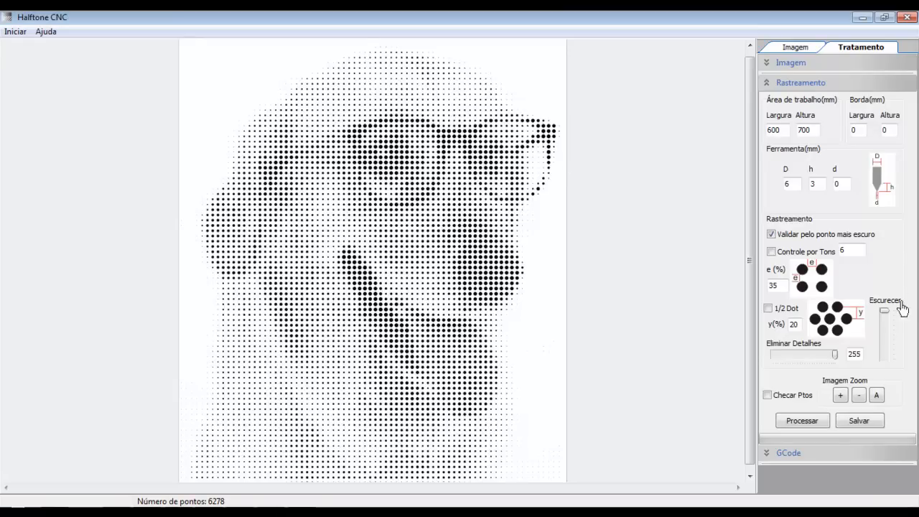
drag(884, 311, 887, 332)
click(815, 423)
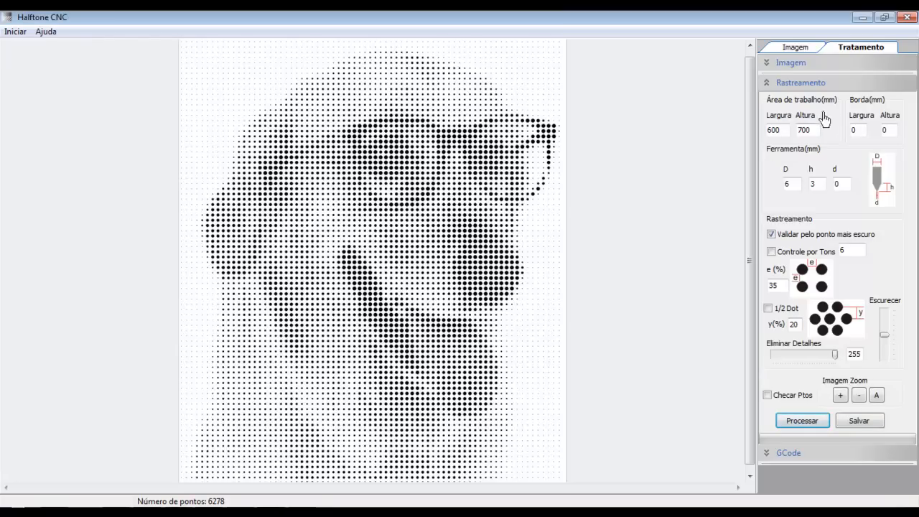
Step: Return the Escurecer darkening level to its minimum and reprocess the halftone
click(800, 71)
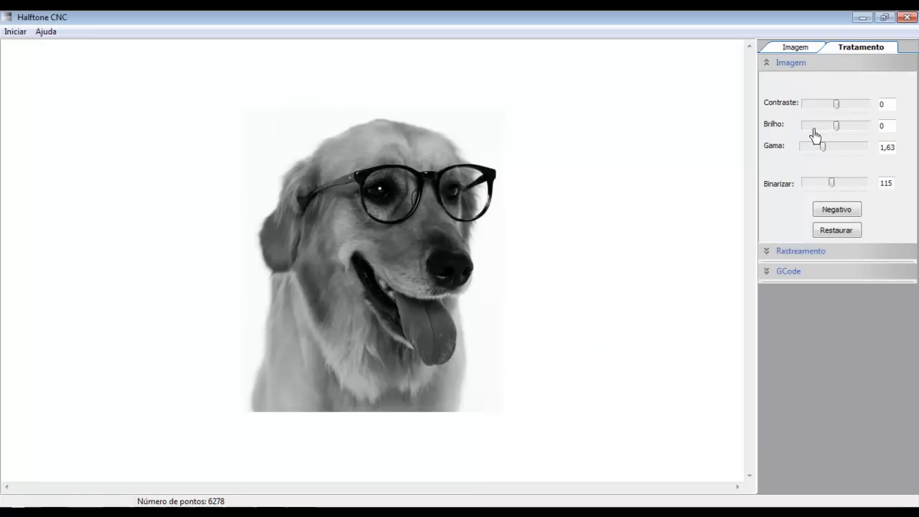
click(812, 251)
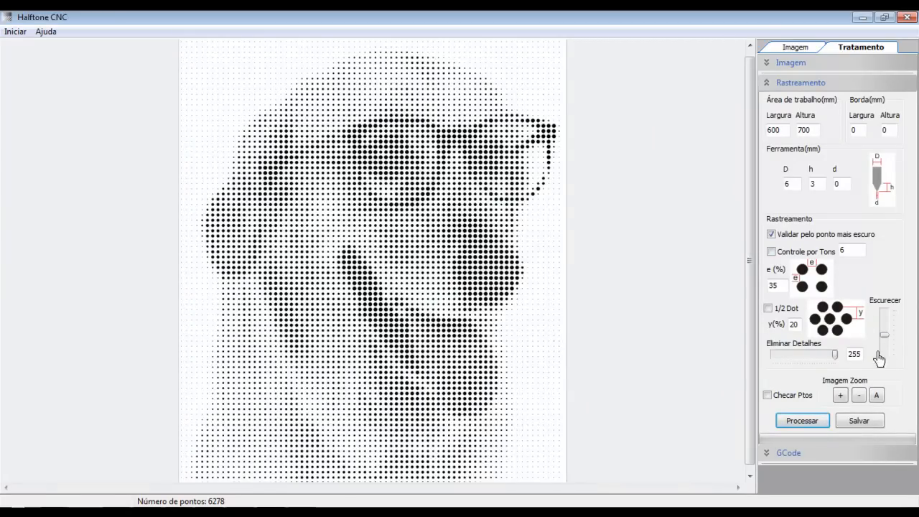
drag(885, 334, 882, 309)
click(808, 422)
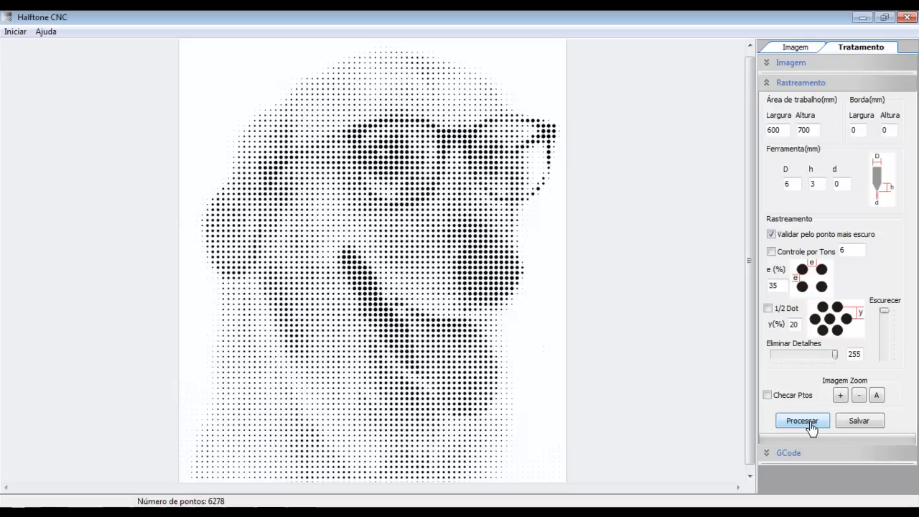
Step: Turn on 1/2 Dot with y at 0 % and reprocess the halftone
click(767, 309)
double_click(793, 324)
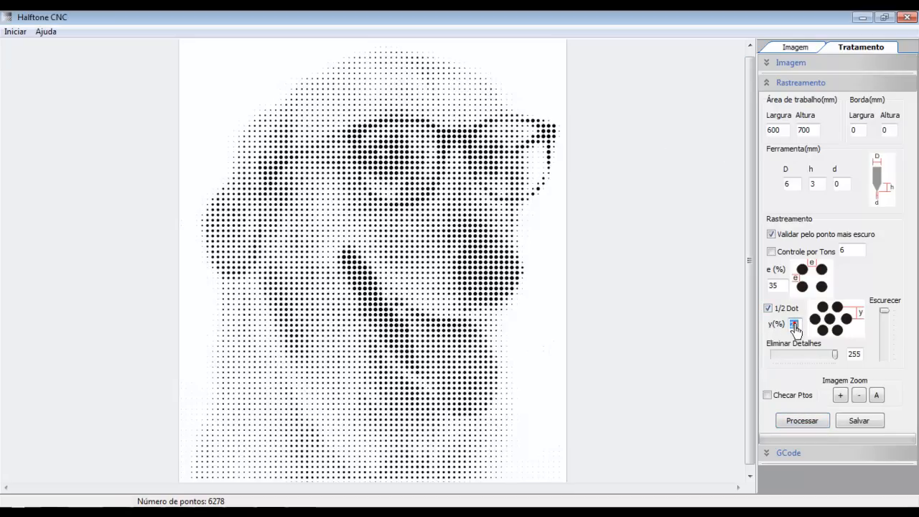
text(0)
click(801, 424)
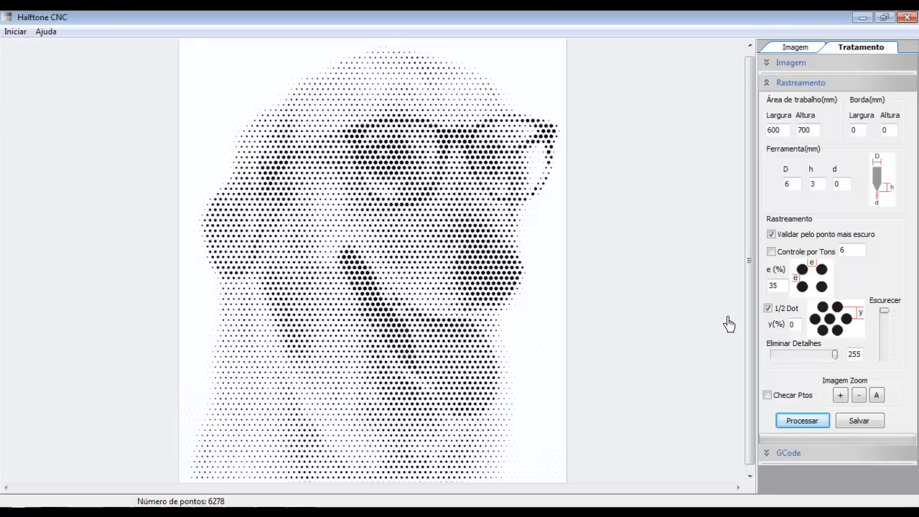
Step: Turn off the 1/2 Dot layout and reprocess the halftone
click(767, 308)
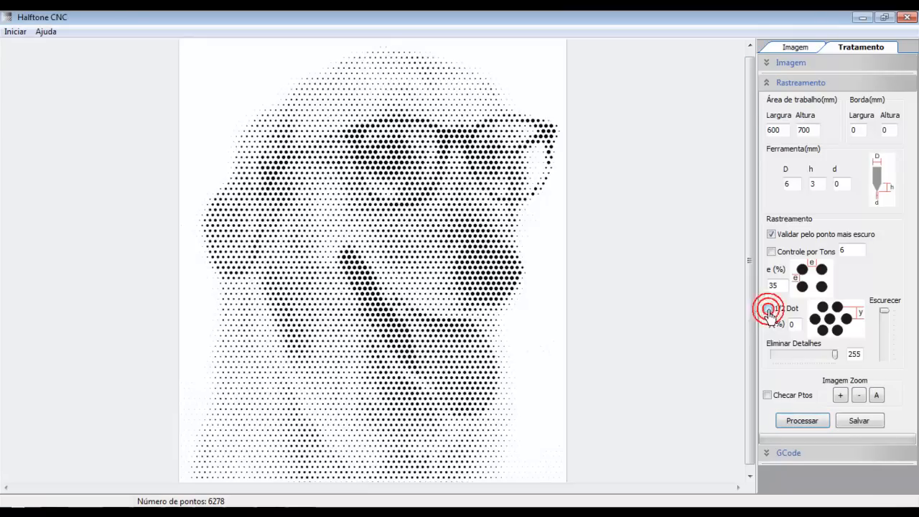
click(802, 420)
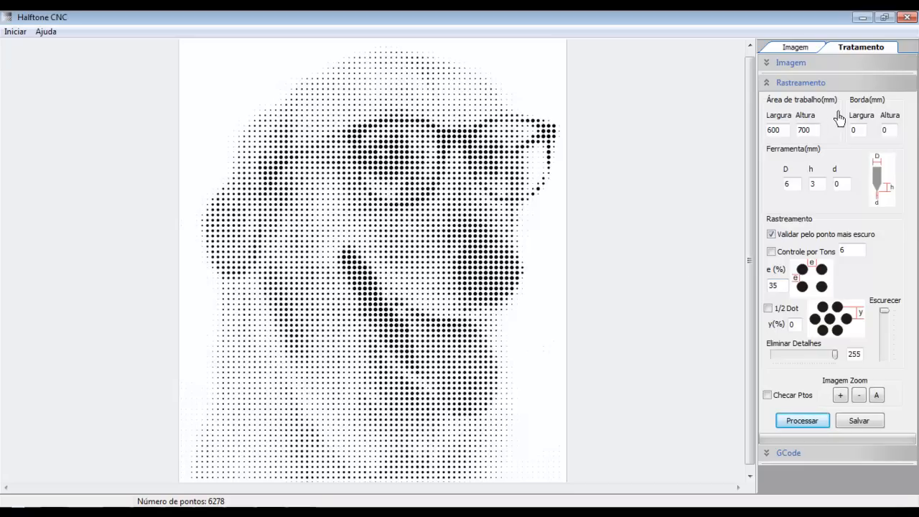
click(870, 424)
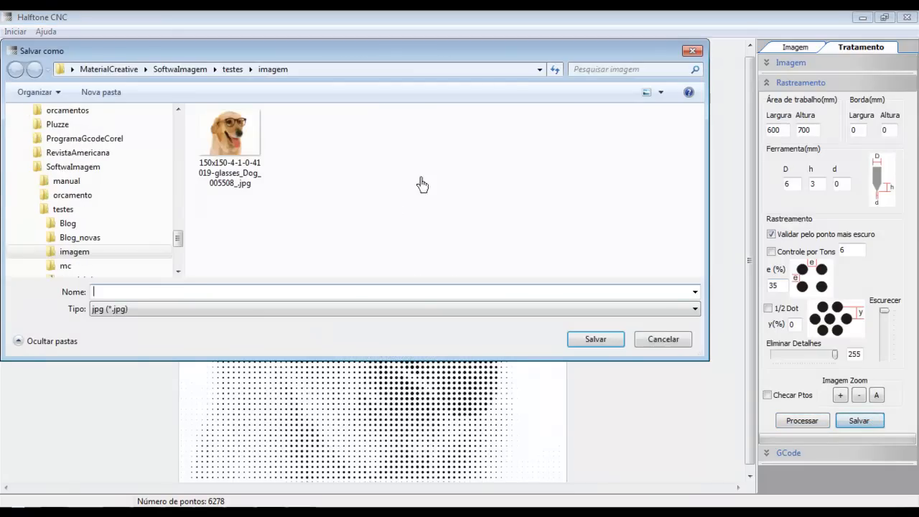
drag(535, 72, 602, 81)
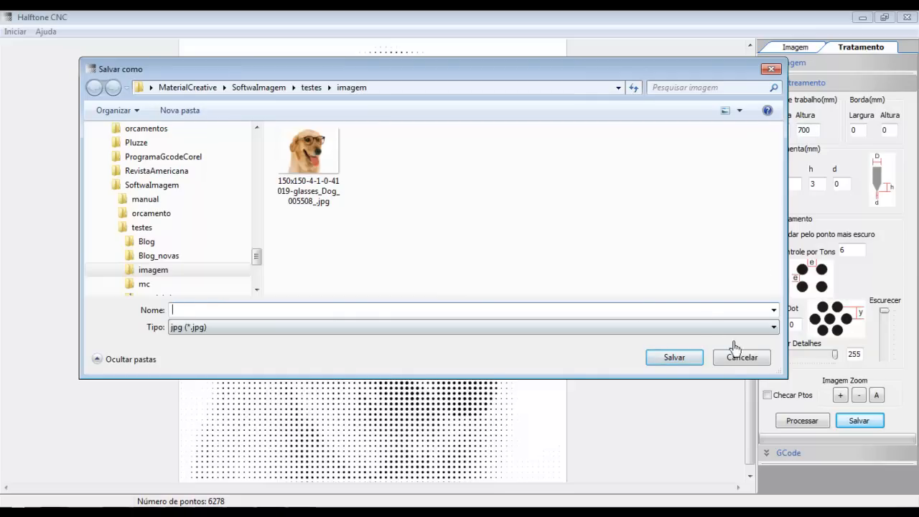
click(749, 358)
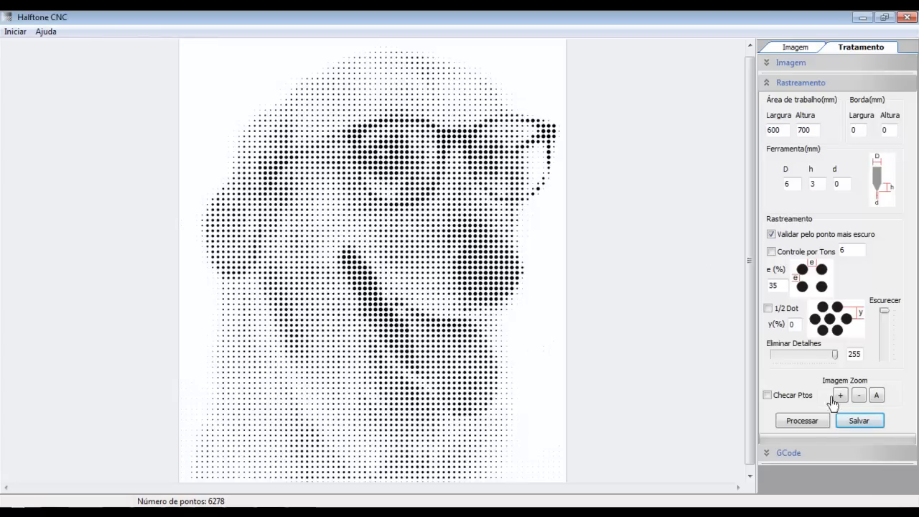
Step: Set the Z-axis vertical speed for the G-code to 1000
click(789, 452)
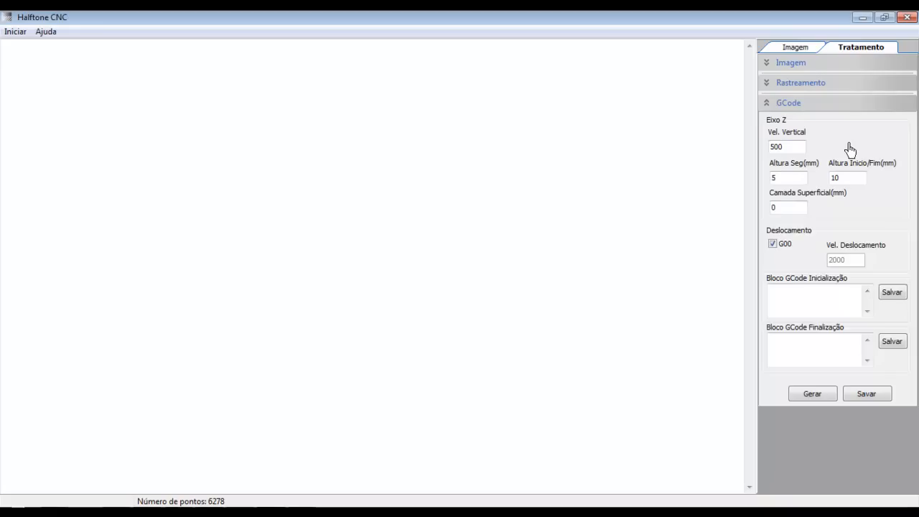
double_click(786, 152)
text(1000)
double_click(794, 180)
double_click(853, 176)
Step: Set the surface layer (Camada Superficial) for the G-code to 0,5 mm
double_click(789, 207)
click(799, 211)
text(,5)
click(800, 86)
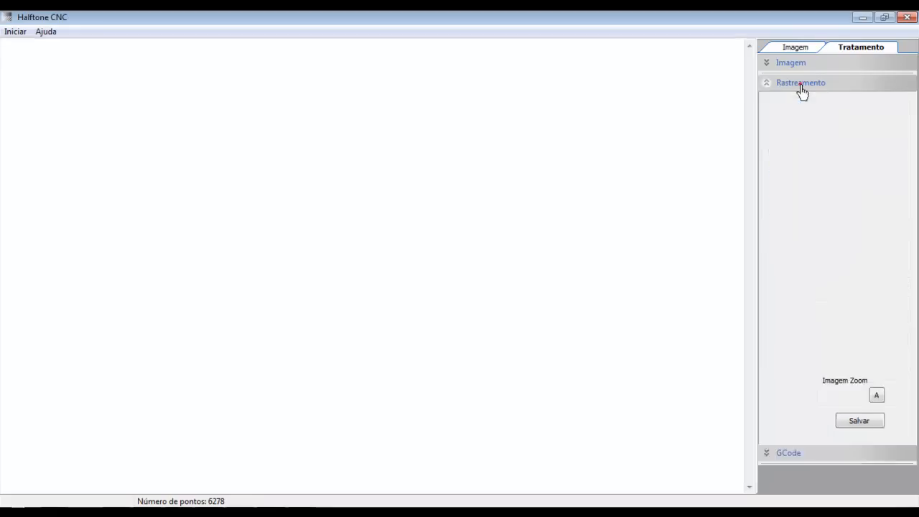
click(824, 452)
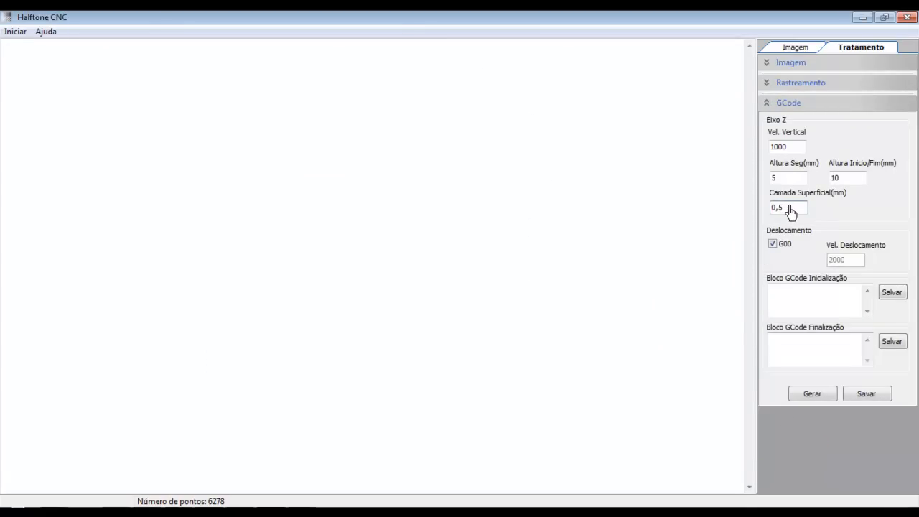
click(773, 245)
double_click(848, 262)
click(773, 245)
click(818, 309)
click(821, 353)
Step: Generate the G-code and save it over the existing dog.tap file in the imagem folder
click(808, 394)
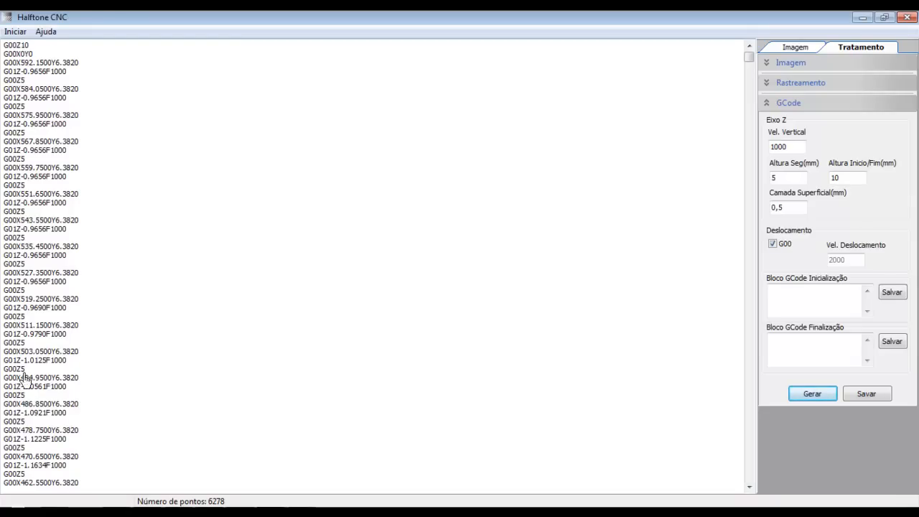
drag(749, 58, 748, 180)
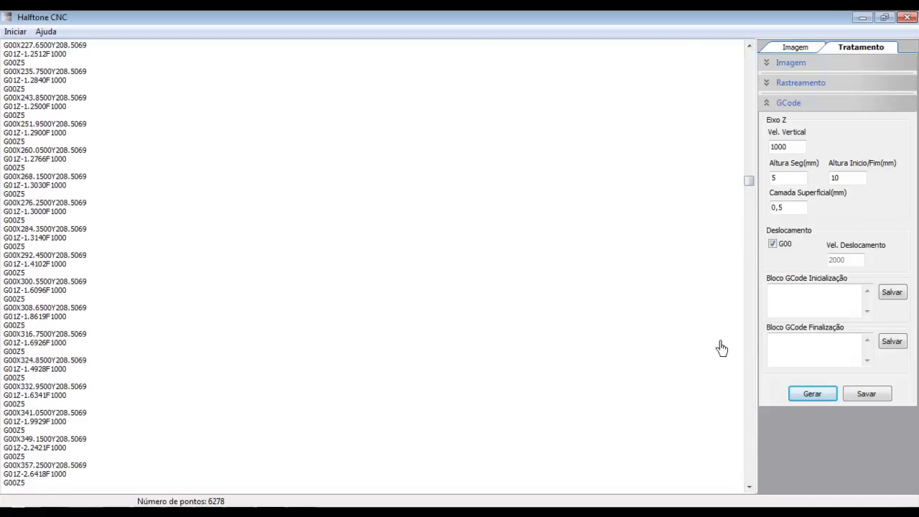
click(864, 393)
click(318, 176)
double_click(319, 176)
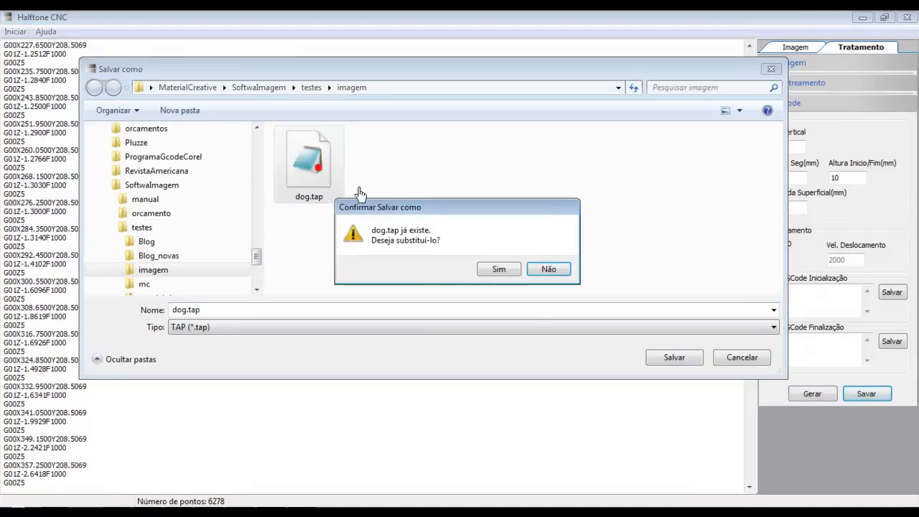
click(506, 271)
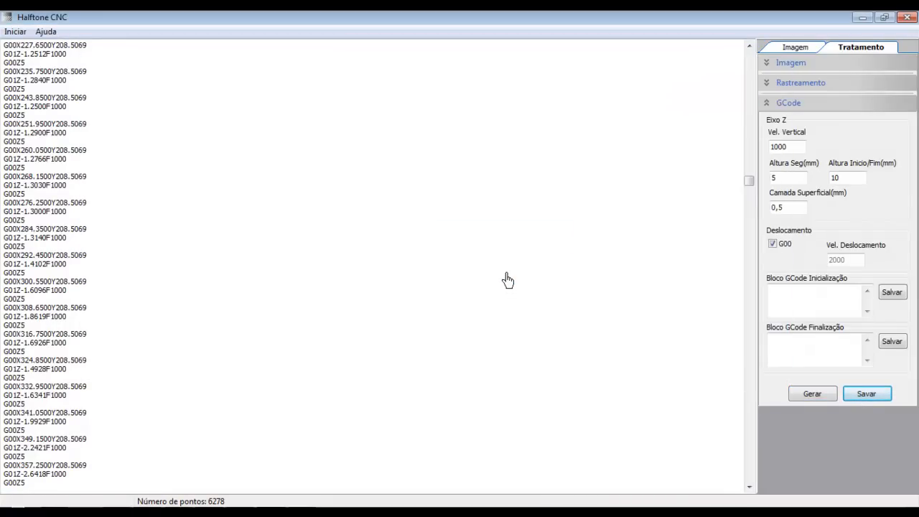